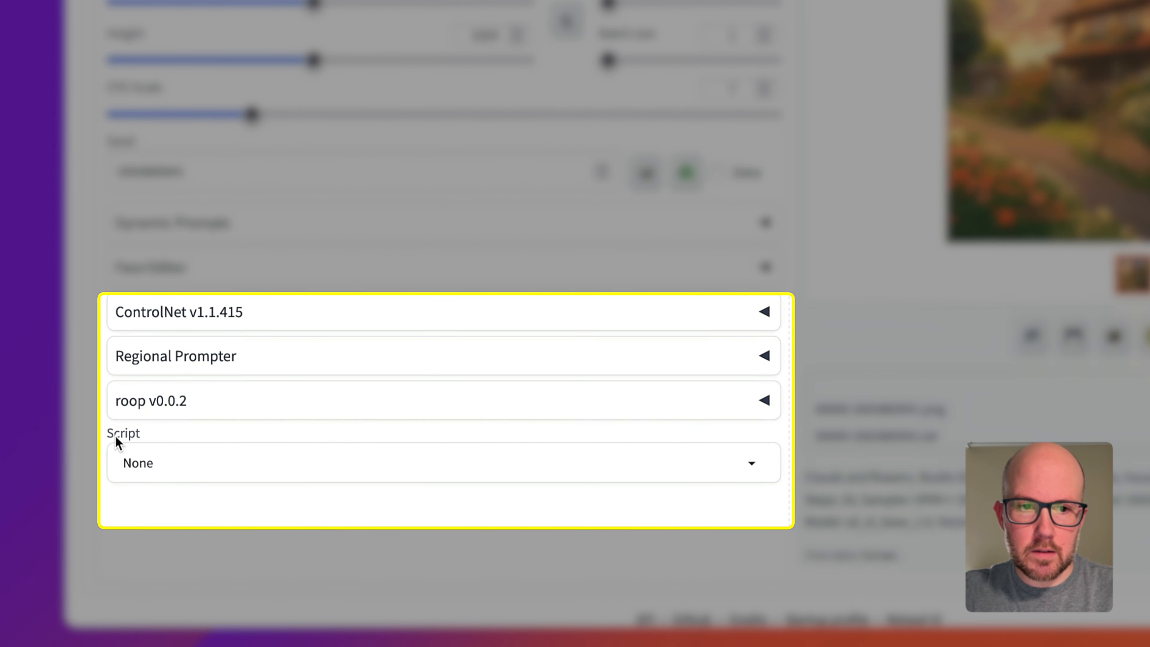
{"action": "left_click", "coordinate": [130, 459]}
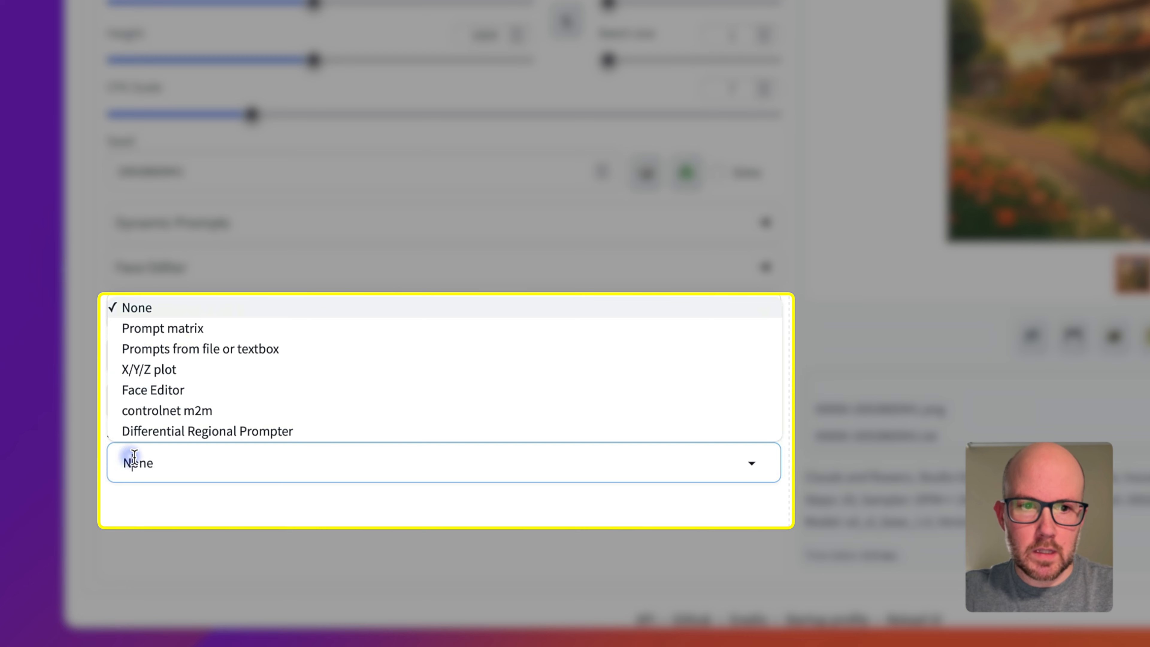
{"action": "left_click", "coordinate": [183, 370]}
{"action": "left_click", "coordinate": [212, 522]}
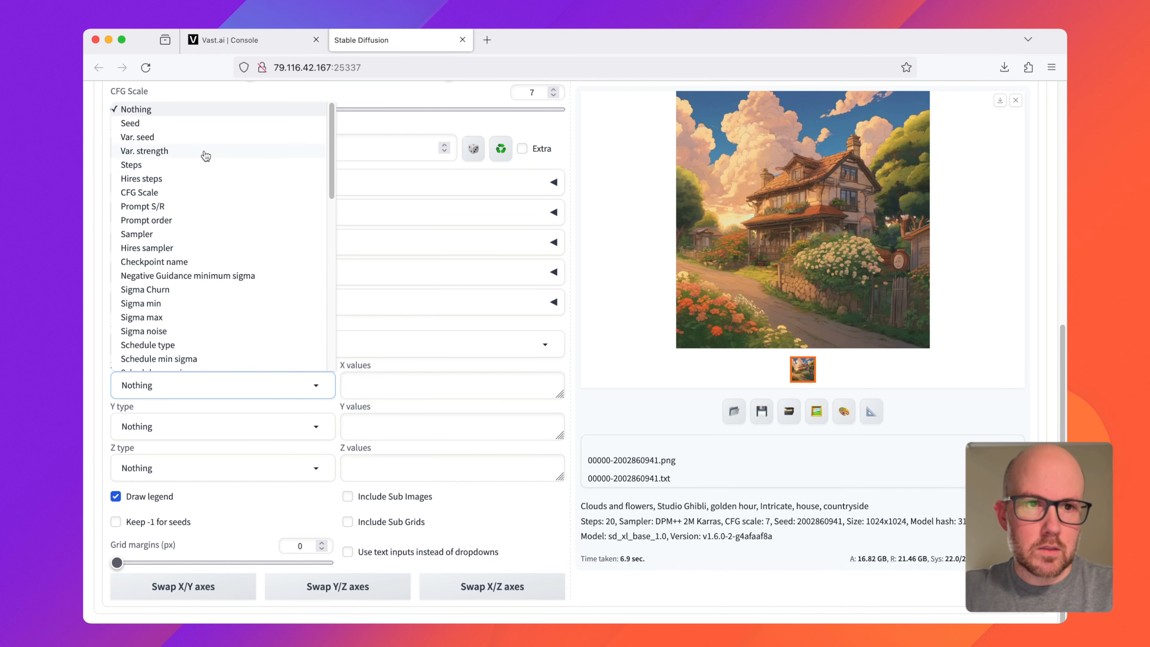
{"action": "left_click", "coordinate": [191, 129]}
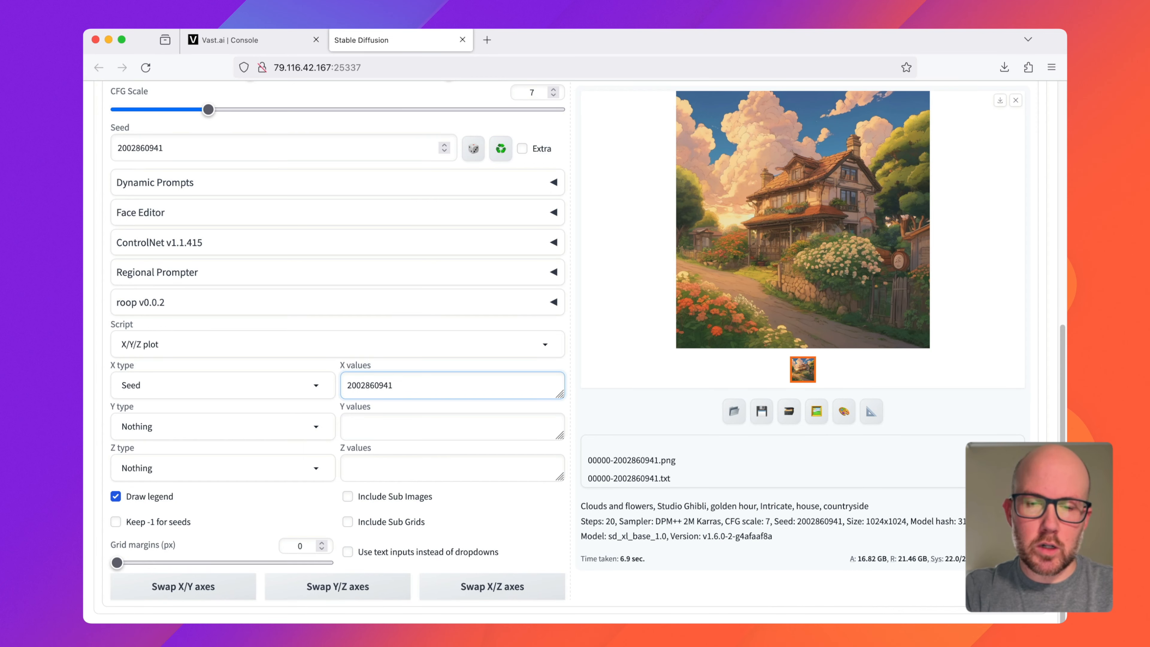
{"action": "type", "text": "-"}
{"action": "key", "text": "super+v"}
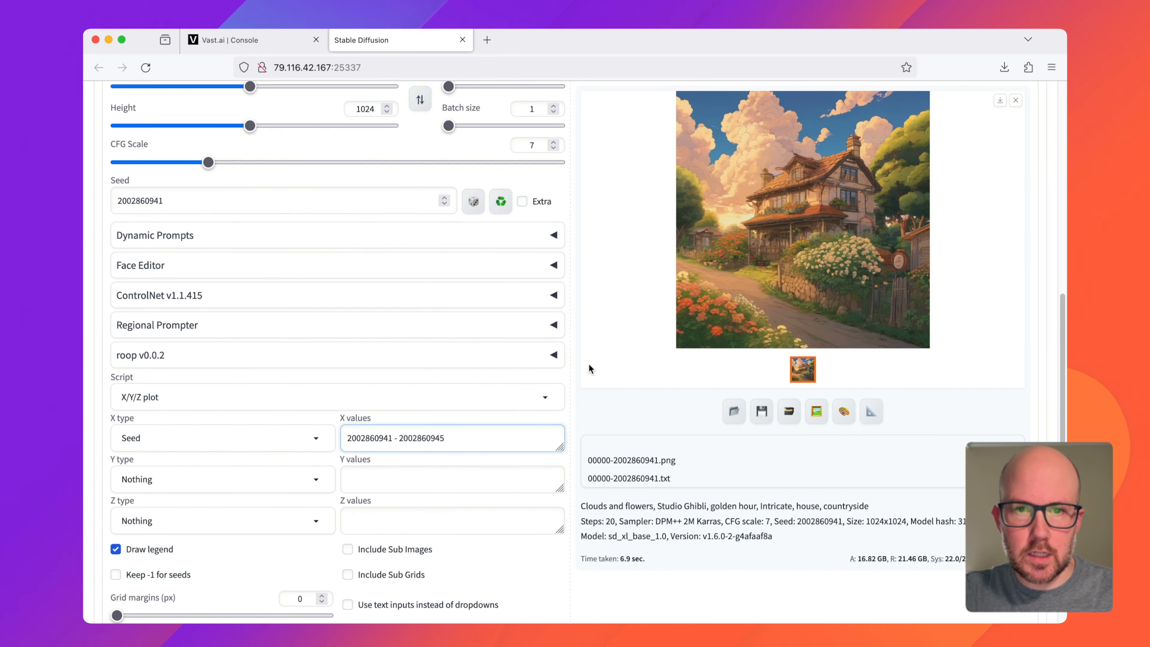
Step: Generate the seed comparison grid and open it enlarged
{"action": "scroll", "coordinate": [588, 369], "scroll_direction": "up", "scroll_amount": 2}
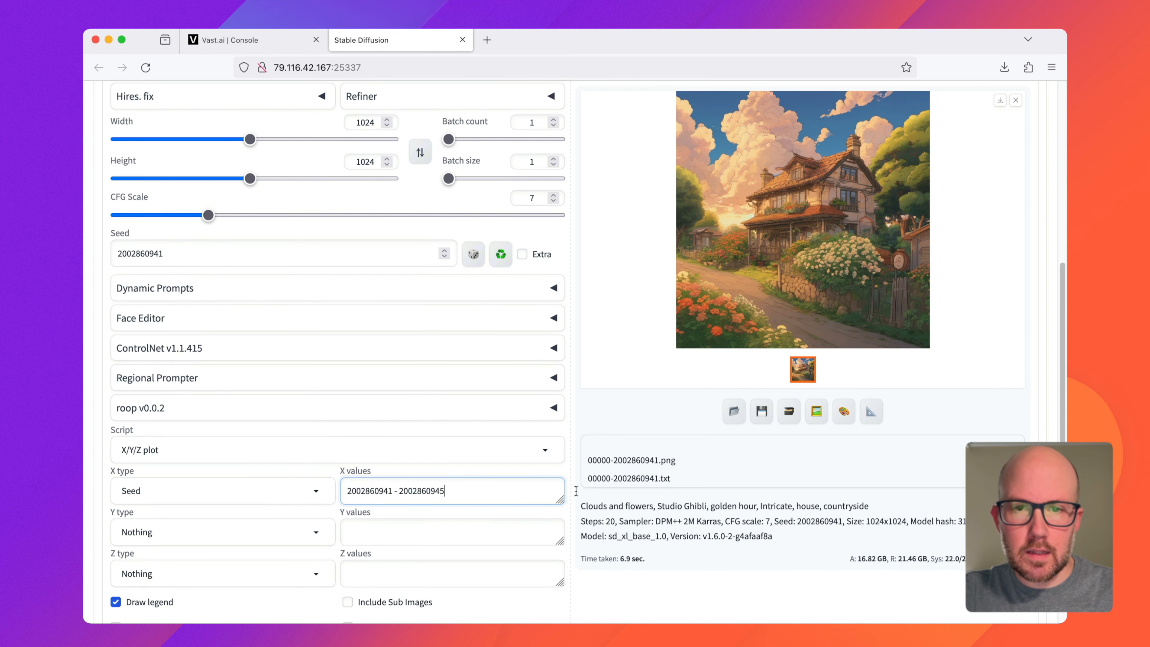
{"action": "scroll", "coordinate": [588, 491], "scroll_direction": "up", "scroll_amount": 10}
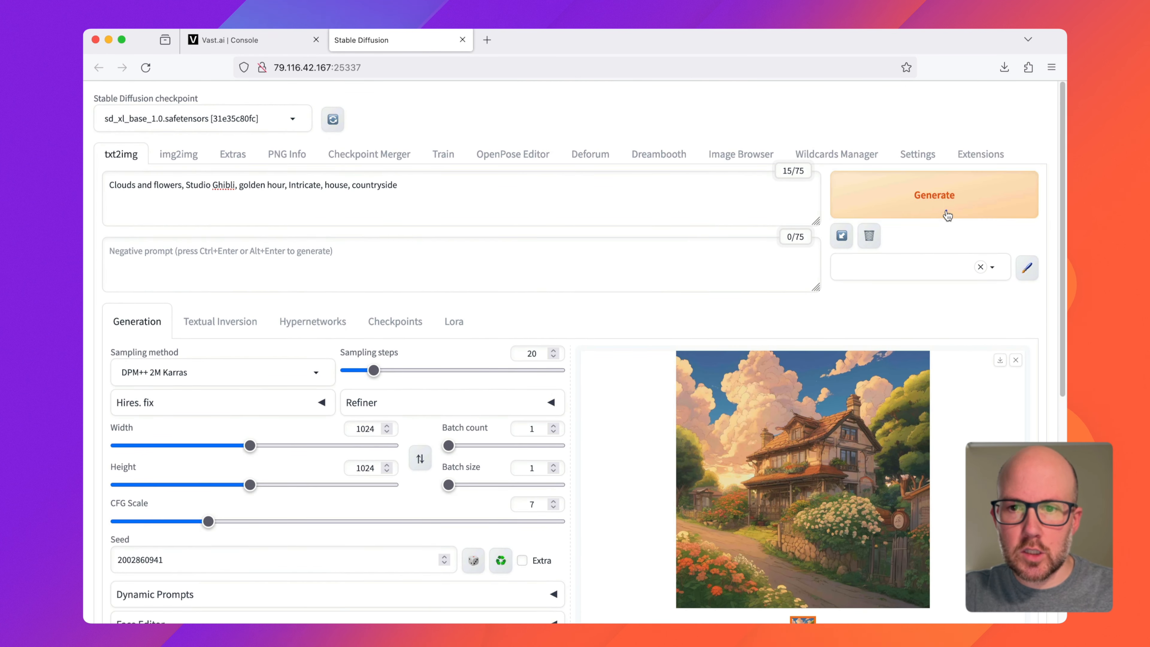
{"action": "left_click", "coordinate": [947, 215]}
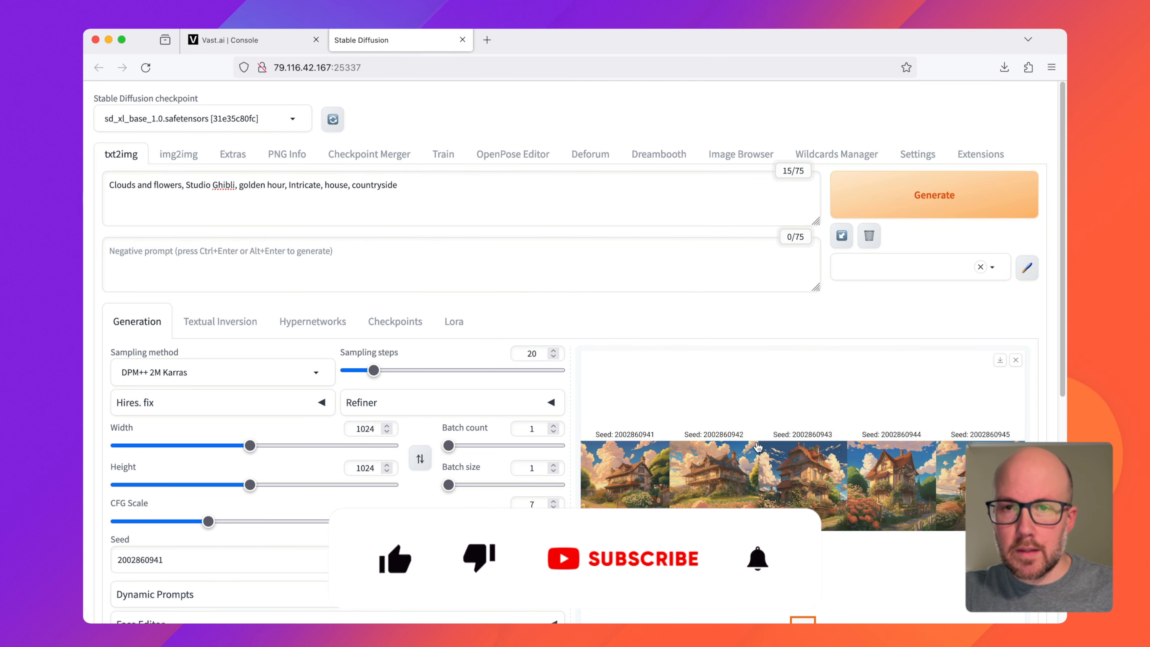
{"action": "left_click", "coordinate": [780, 472]}
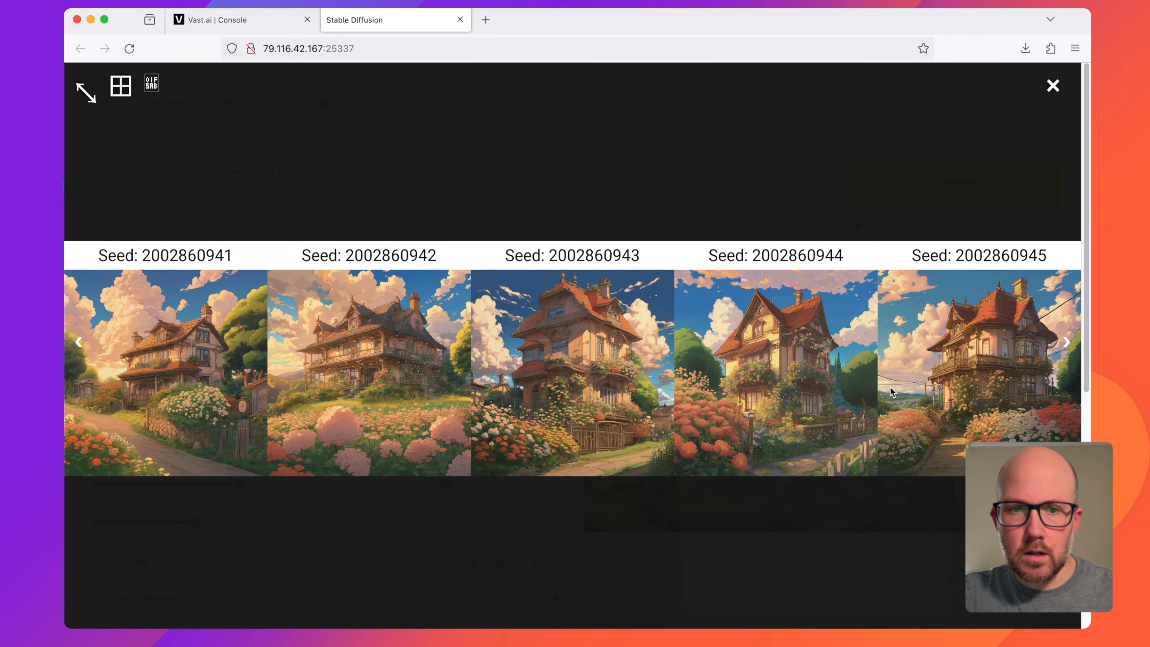
Step: Close the enlarged grid and change the plot's X type to Var. seed
{"action": "scroll", "coordinate": [398, 458], "scroll_direction": "down", "scroll_amount": 5}
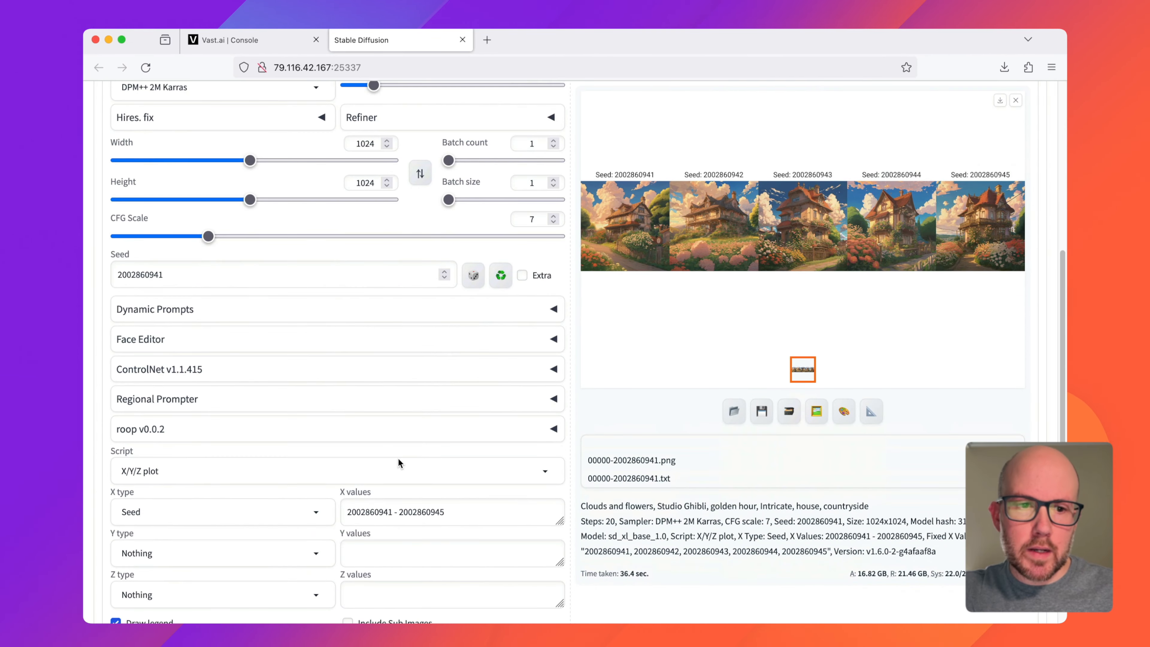
{"action": "scroll", "coordinate": [398, 457], "scroll_direction": "down", "scroll_amount": 3}
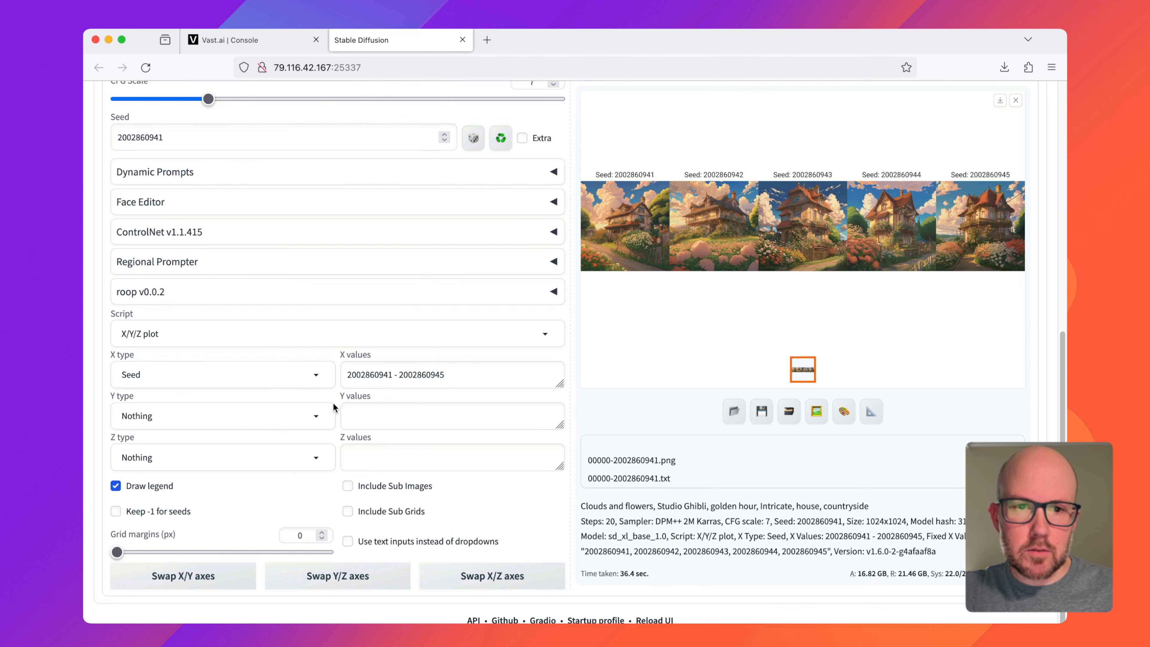
{"action": "left_click", "coordinate": [323, 372]}
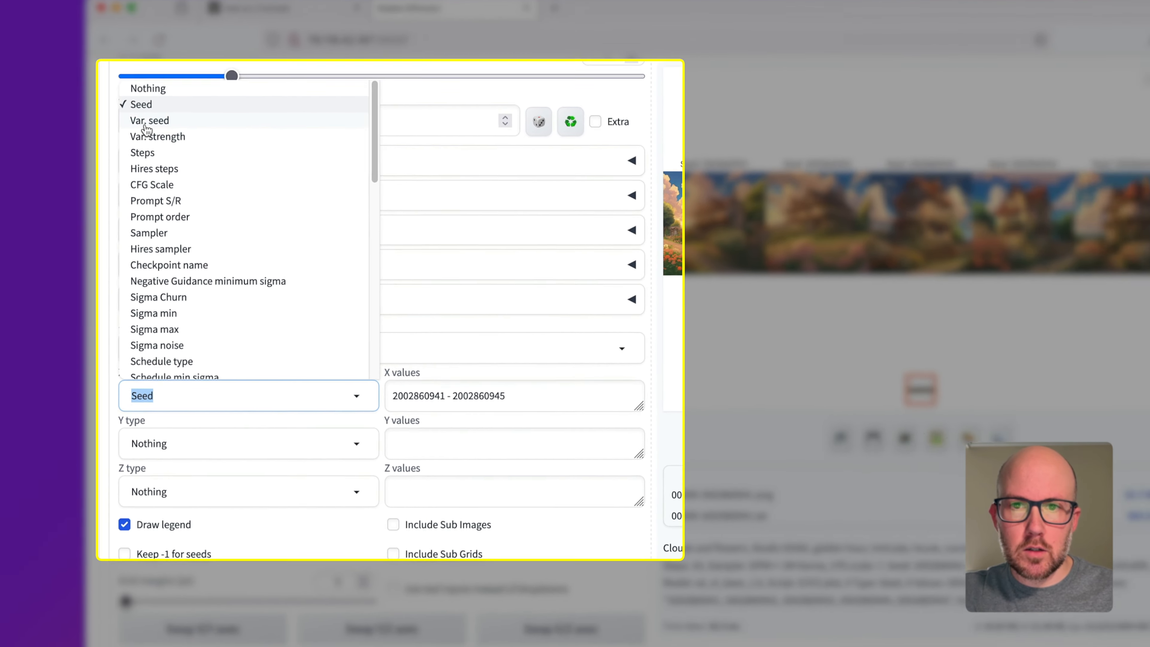
{"action": "left_click", "coordinate": [159, 103]}
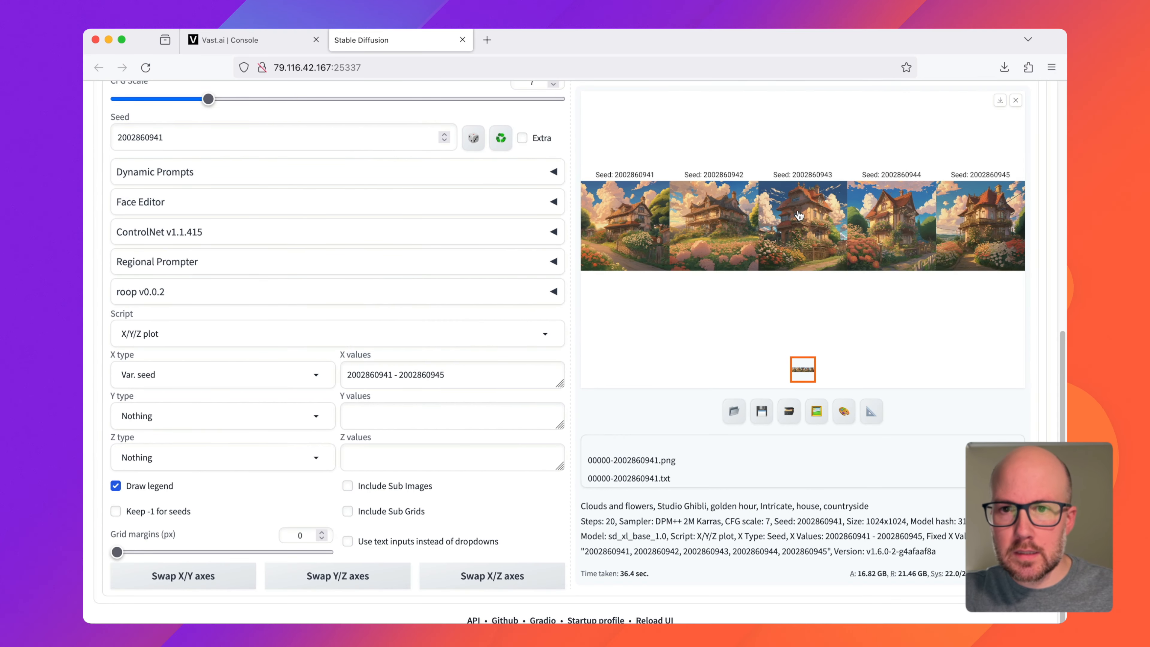
{"action": "left_click", "coordinate": [798, 216]}
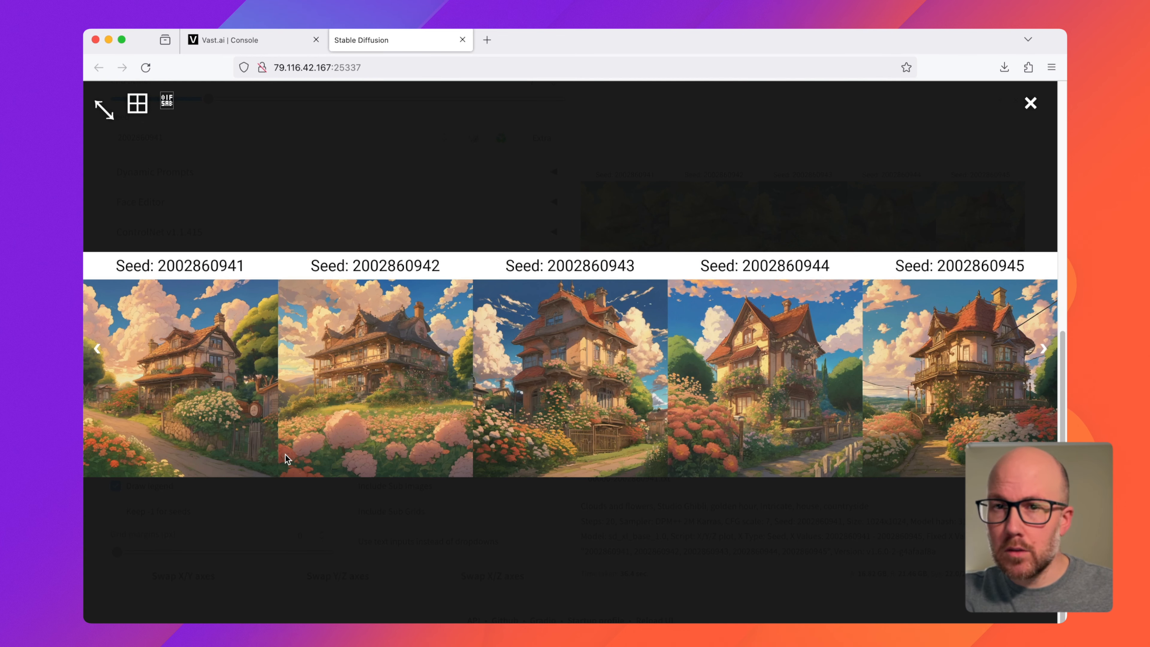
{"action": "left_click", "coordinate": [372, 195]}
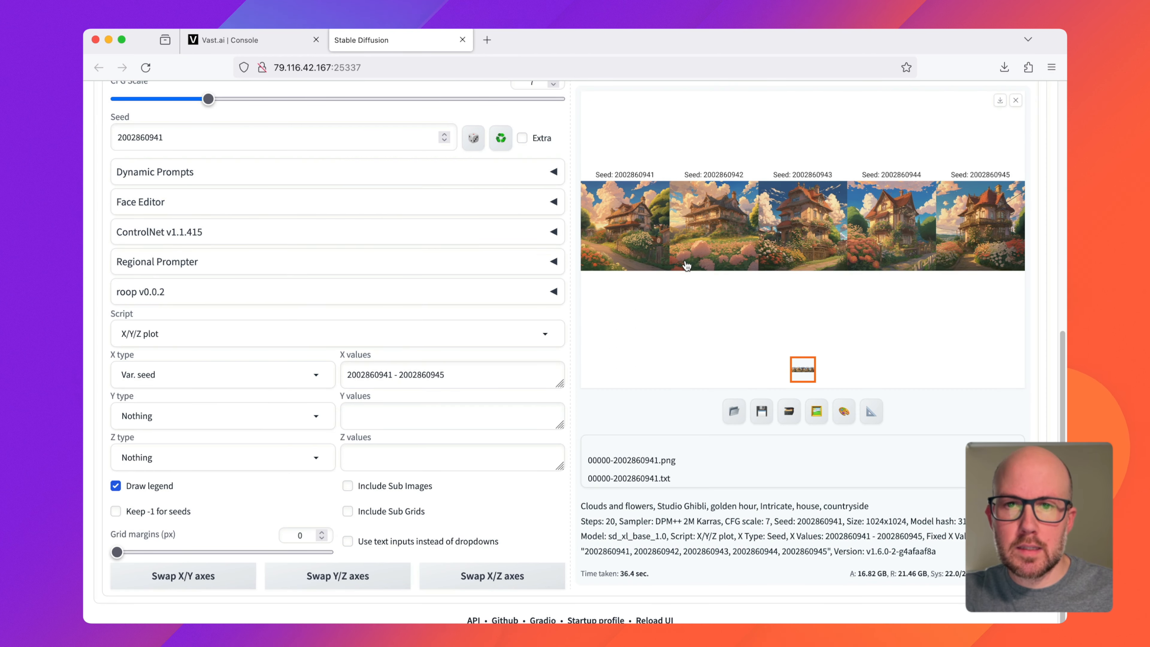
{"action": "left_click", "coordinate": [459, 368]}
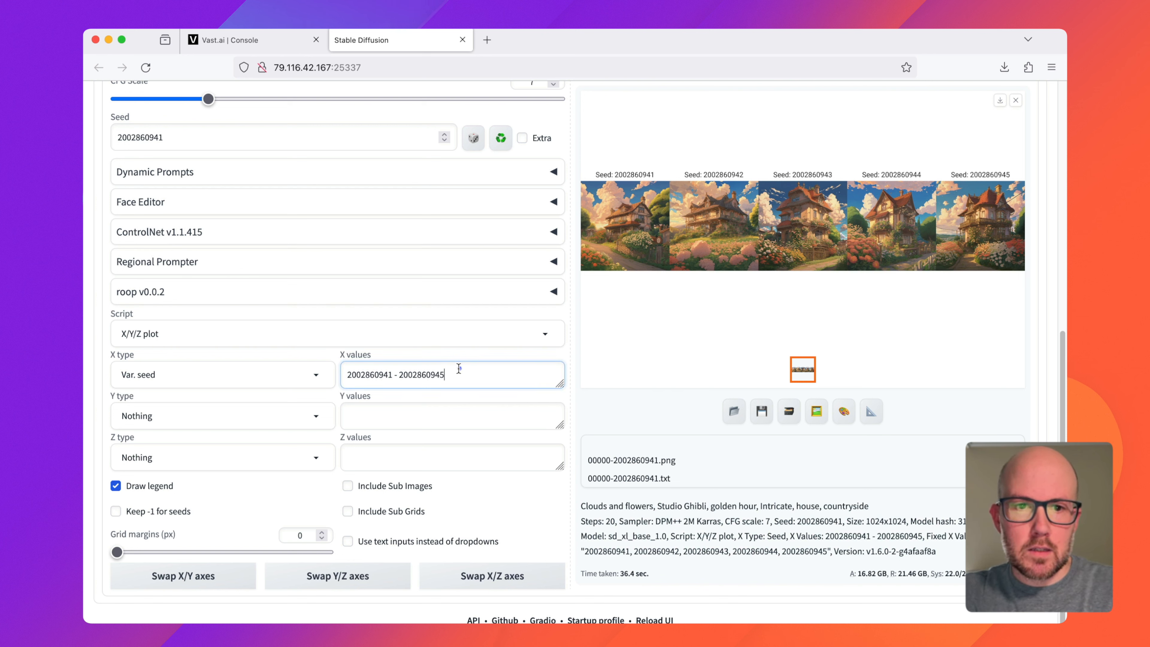
{"action": "double_click", "coordinate": [445, 373]}
{"action": "key", "text": "BackSpace"}
{"action": "key", "text": "BackSpace"}
{"action": "key", "text": "BackSpace"}
{"action": "key", "text": "BackSpace"}
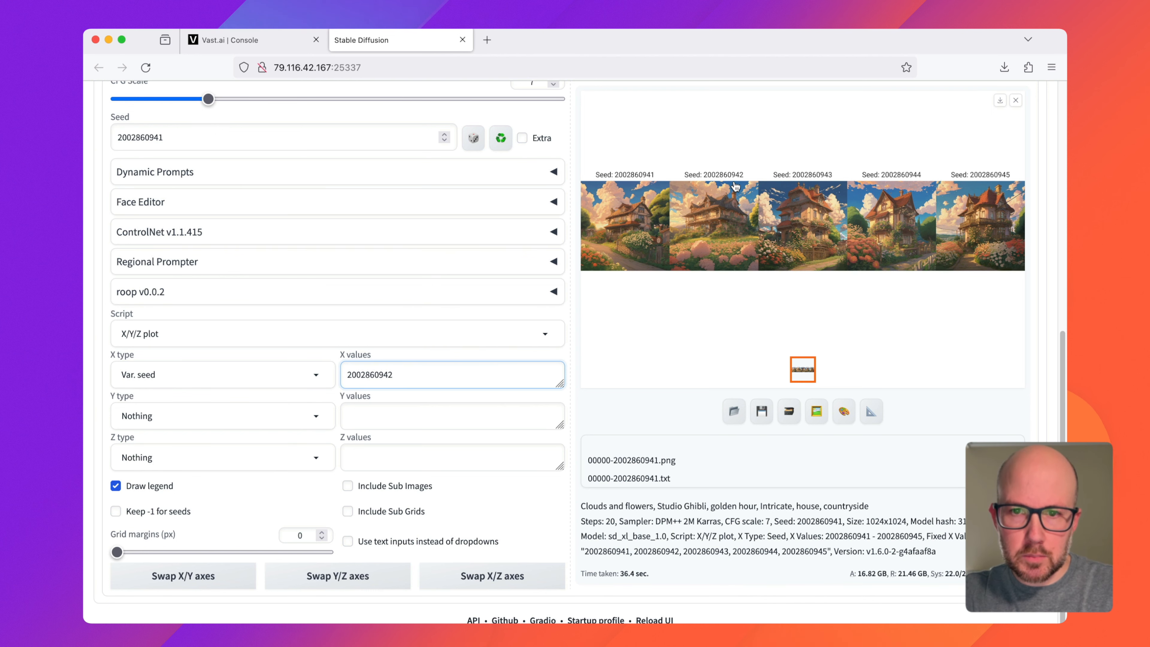
Step: Set the plot's Y type to Var. strength with Y values 0.0 - 1.0 (+0.25)
{"action": "left_click", "coordinate": [222, 417]}
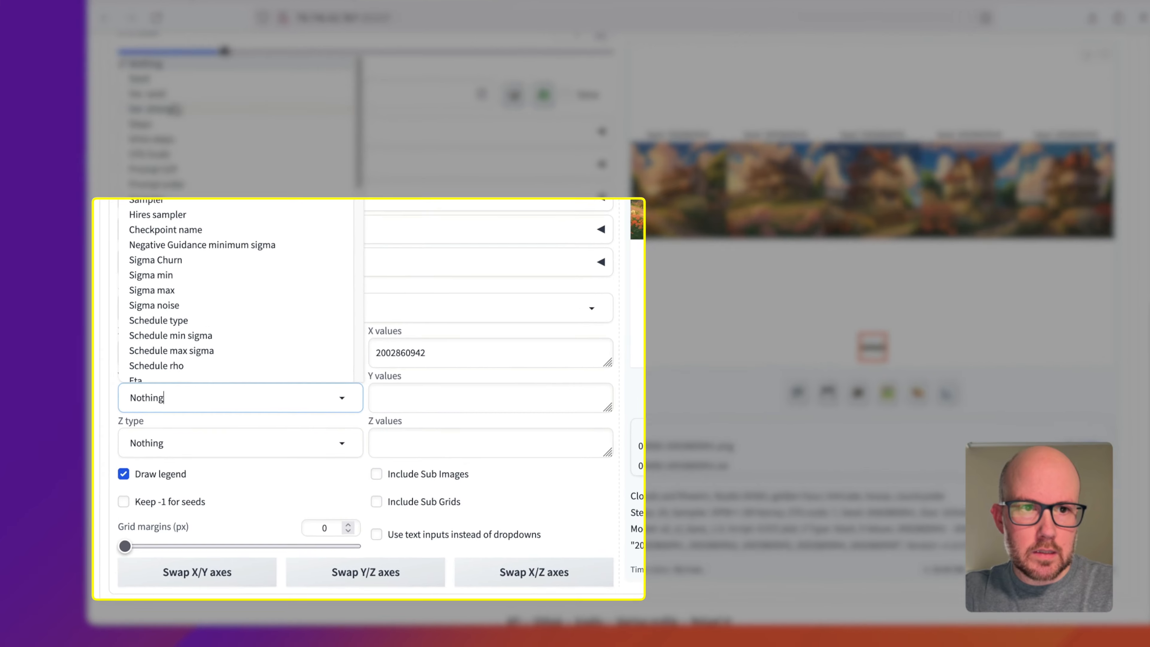
{"action": "left_click", "coordinate": [175, 152]}
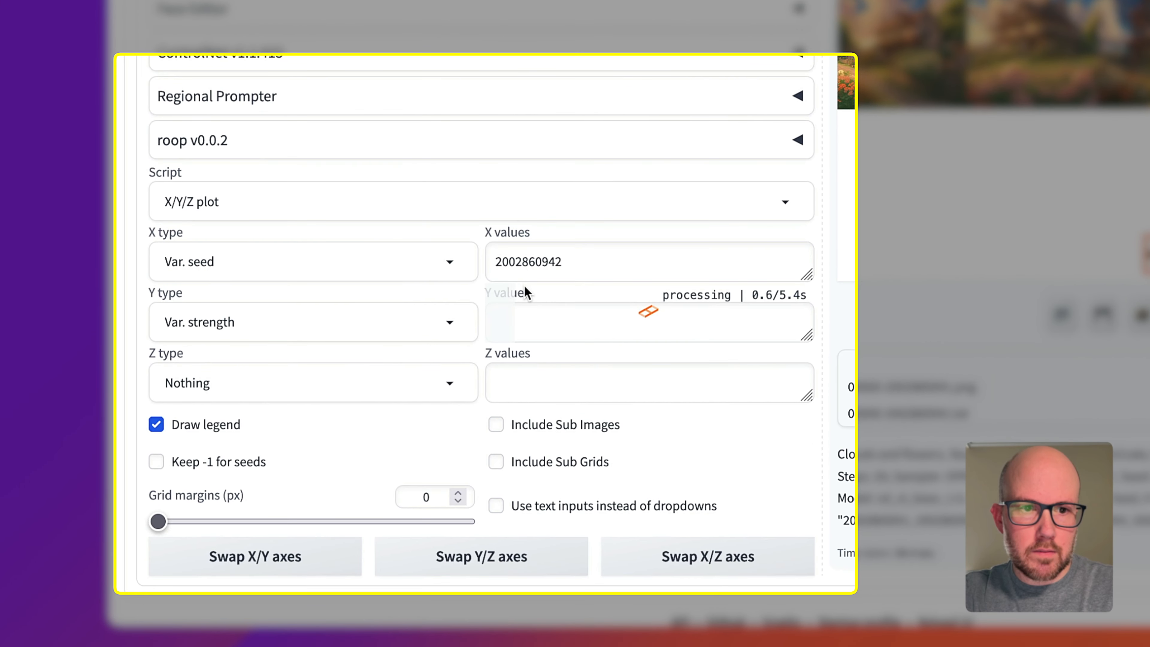
{"action": "left_click", "coordinate": [506, 357]}
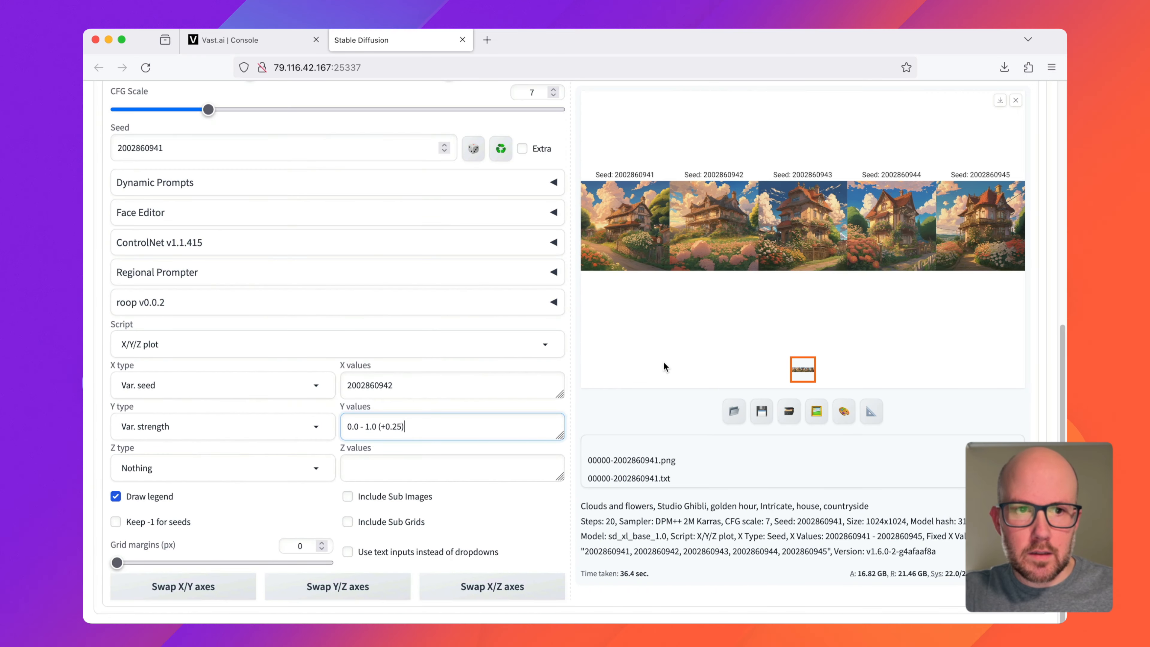
Step: Generate the variation strength grid and open it enlarged
{"action": "scroll", "coordinate": [664, 366], "scroll_direction": "up", "scroll_amount": 10}
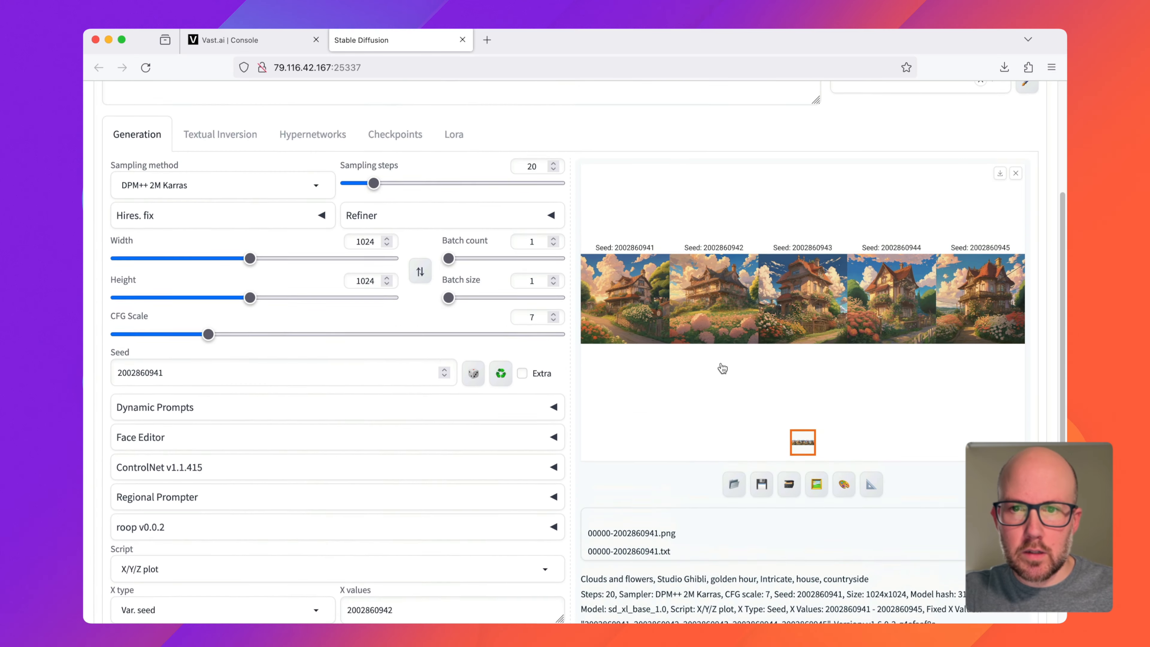
{"action": "left_click", "coordinate": [929, 191]}
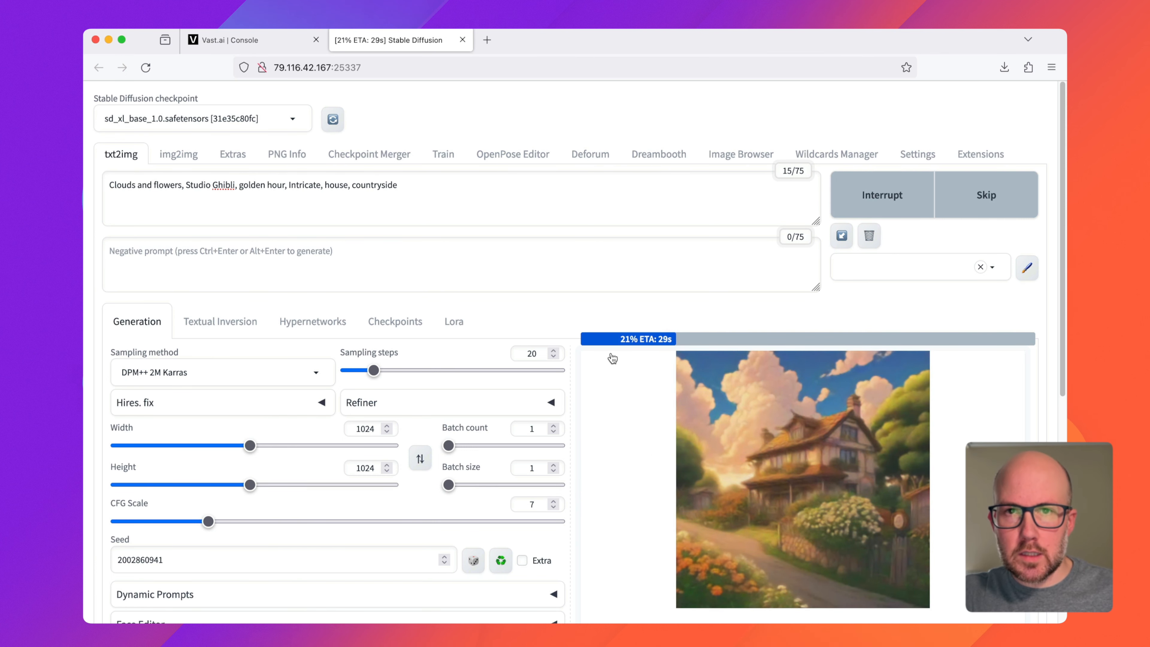
{"action": "scroll", "coordinate": [457, 368], "scroll_direction": "down", "scroll_amount": 10}
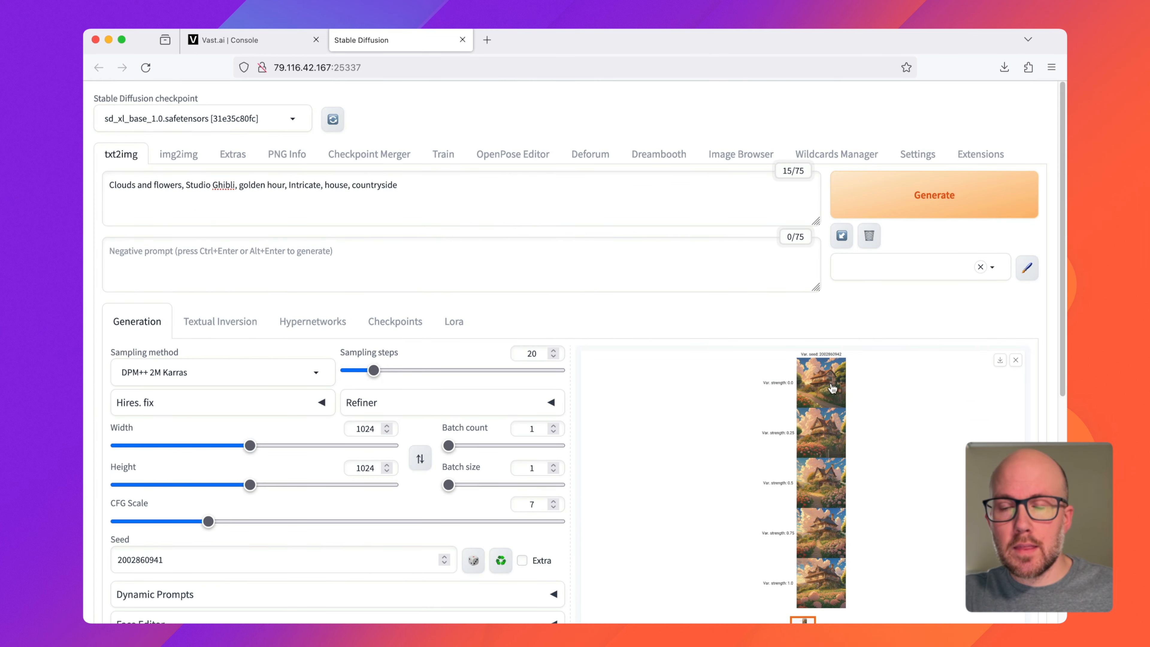
{"action": "left_click", "coordinate": [828, 414]}
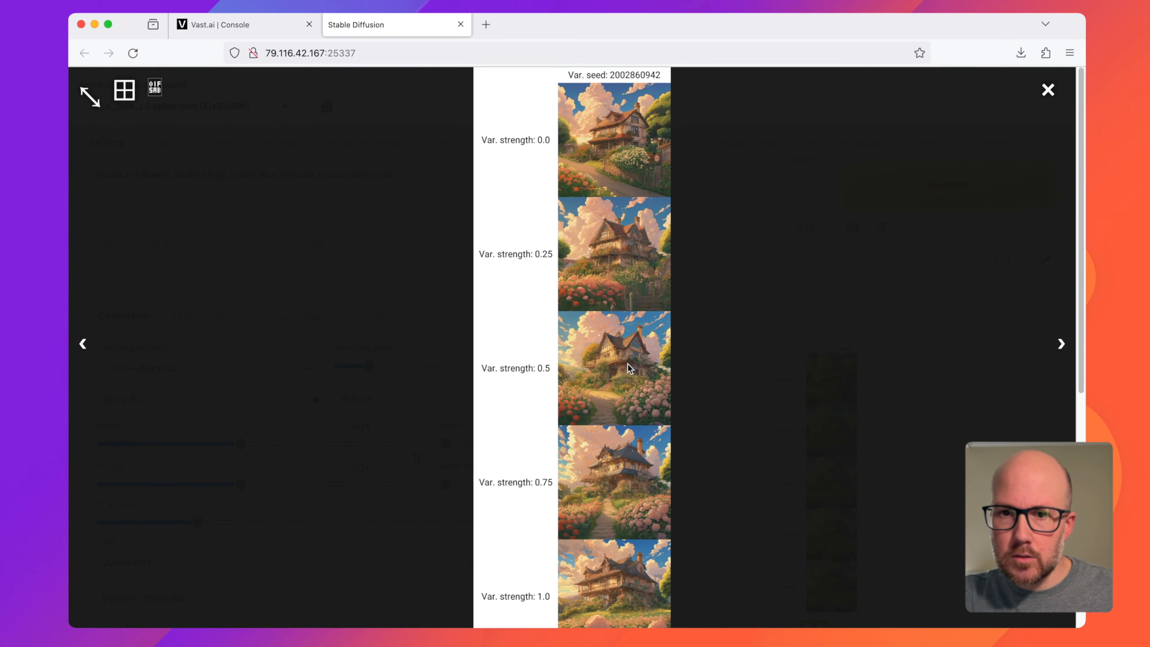
Step: Close the enlarged grid, and set the plot's X type to CFG Scale and its Y type to Nothing
{"action": "left_click", "coordinate": [342, 415]}
{"action": "scroll", "coordinate": [341, 414], "scroll_direction": "down", "scroll_amount": 7}
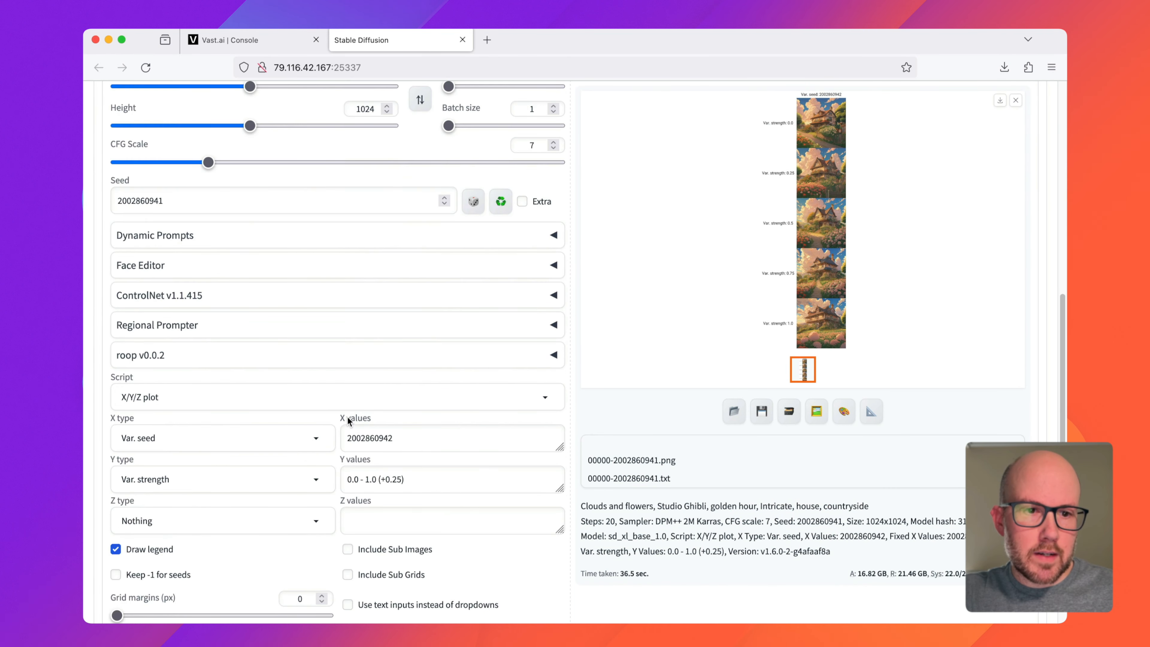
{"action": "scroll", "coordinate": [348, 421], "scroll_direction": "down", "scroll_amount": 2}
{"action": "left_click", "coordinate": [220, 397]}
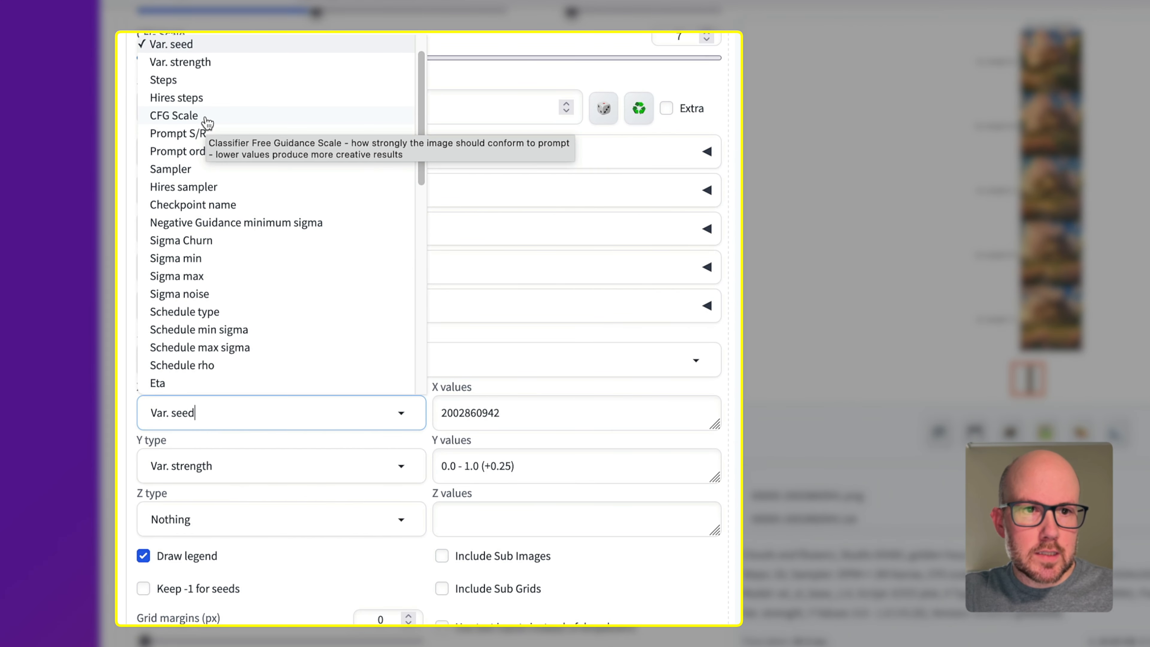
{"action": "left_click", "coordinate": [206, 119]}
{"action": "left_click_drag", "start_coordinate": [706, 209], "coordinate": [270, 208]}
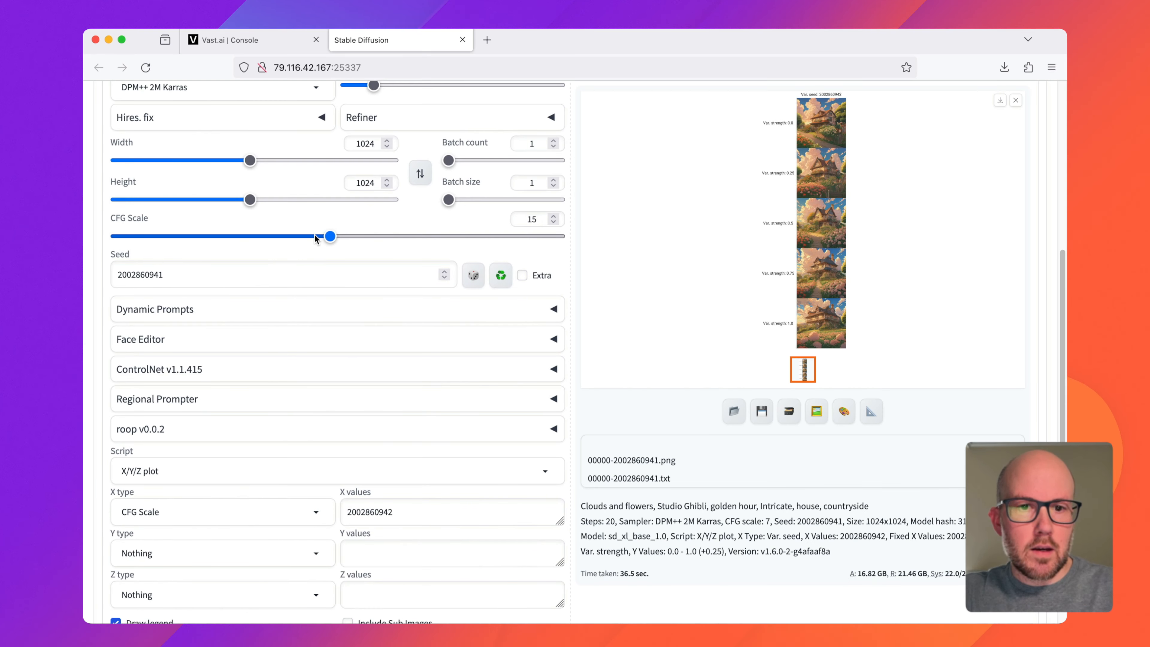
{"action": "left_click_drag", "start_coordinate": [215, 237], "coordinate": [208, 235]}
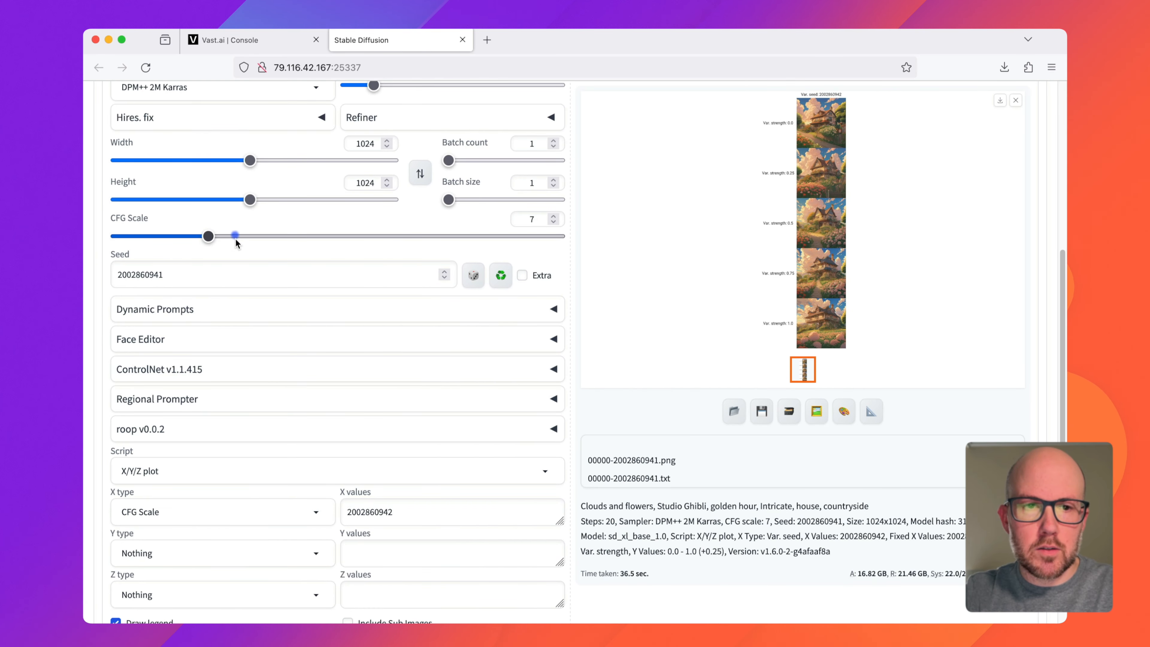
Step: Replace the CFG Scale axis's X values with 5-25(+5)
{"action": "scroll", "coordinate": [277, 458], "scroll_direction": "up", "scroll_amount": 5}
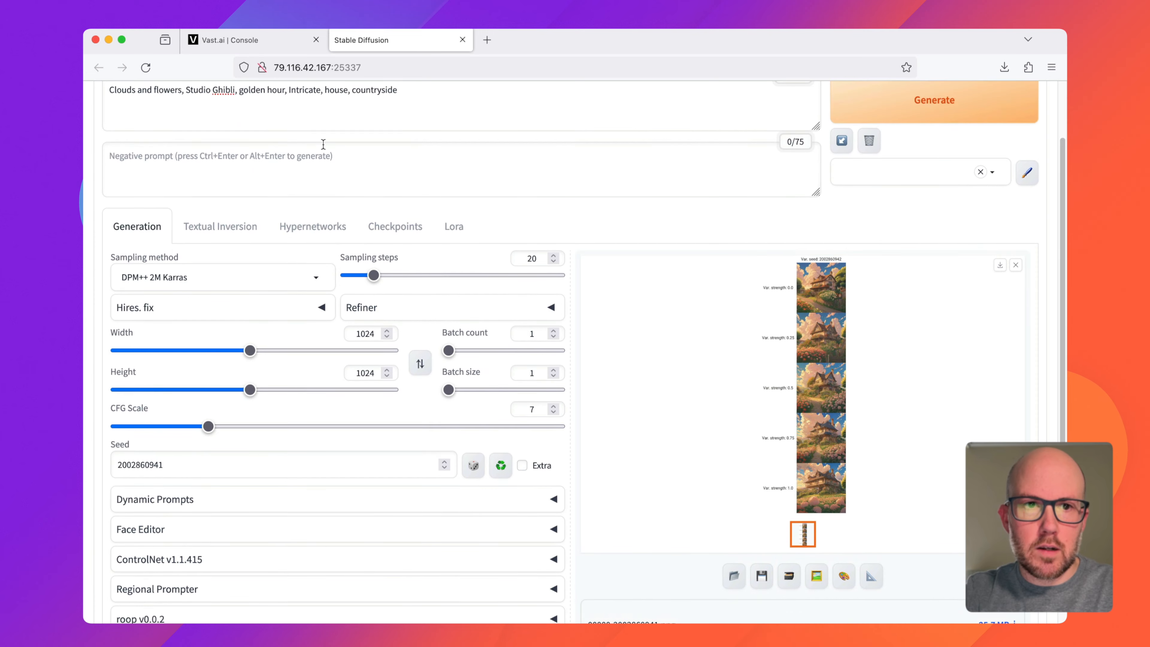
{"action": "scroll", "coordinate": [331, 349], "scroll_direction": "down", "scroll_amount": 1}
{"action": "scroll", "coordinate": [331, 357], "scroll_direction": "down", "scroll_amount": 5}
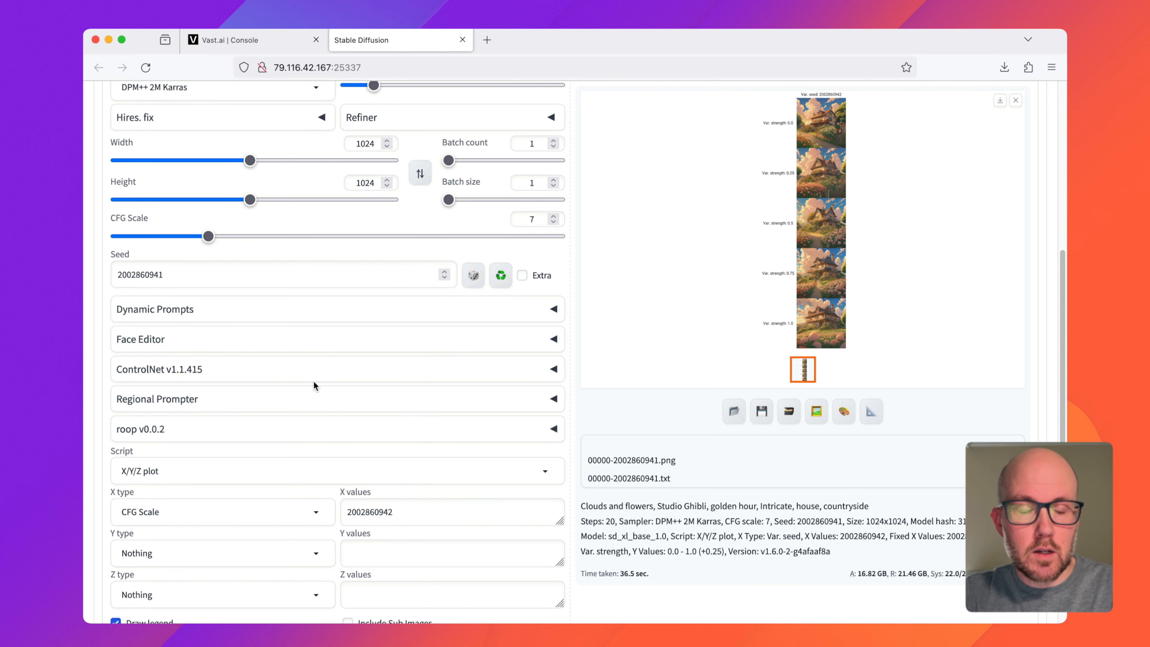
{"action": "scroll", "coordinate": [317, 394], "scroll_direction": "down", "scroll_amount": 1}
{"action": "left_click_drag", "start_coordinate": [405, 490], "coordinate": [327, 488]}
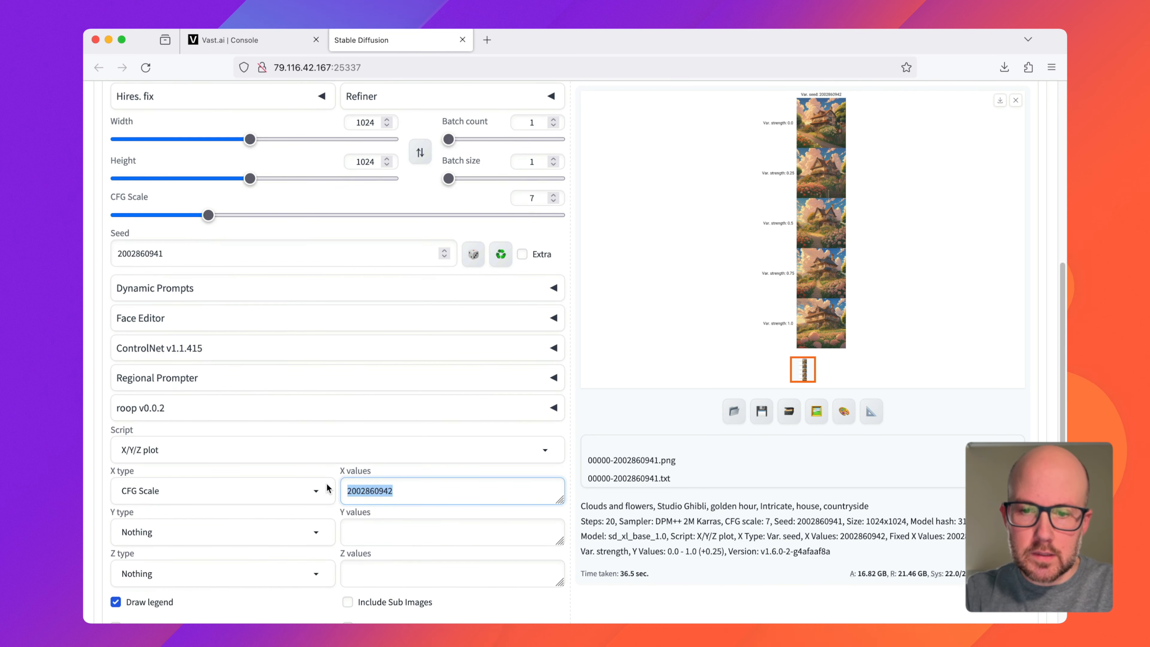
{"action": "type", "text": "5-25(+5"}
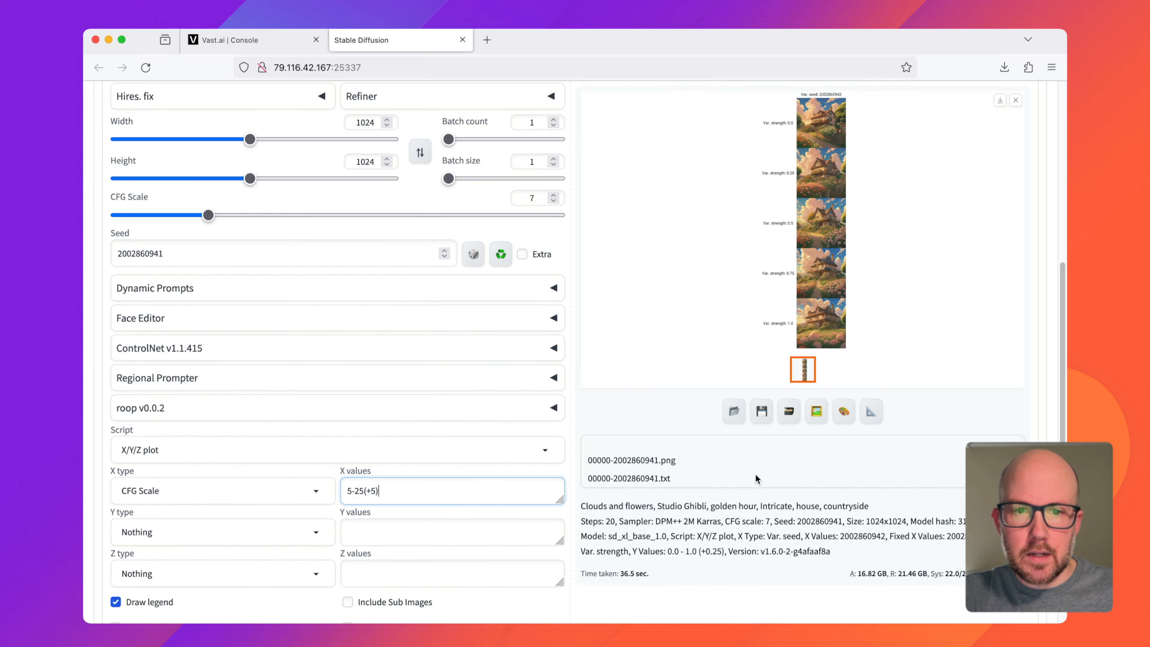
Step: Generate the CFG Scale comparison grid and open it enlarged
{"action": "scroll", "coordinate": [872, 339], "scroll_direction": "up", "scroll_amount": 5}
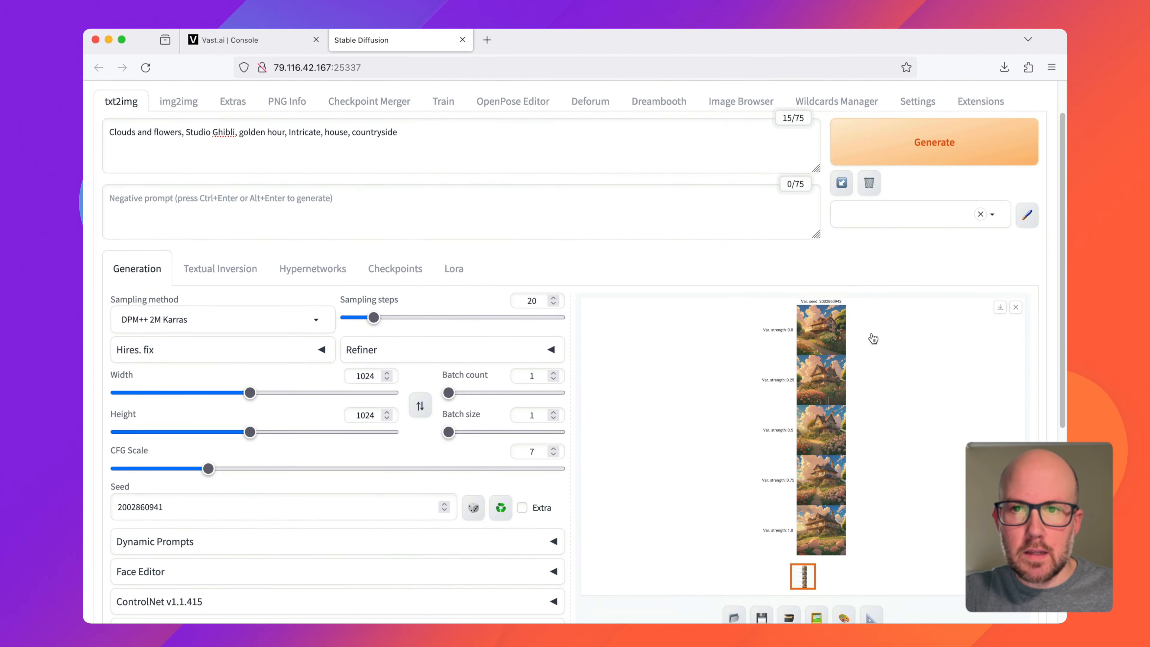
{"action": "scroll", "coordinate": [873, 339], "scroll_direction": "up", "scroll_amount": 2}
{"action": "left_click", "coordinate": [919, 209]}
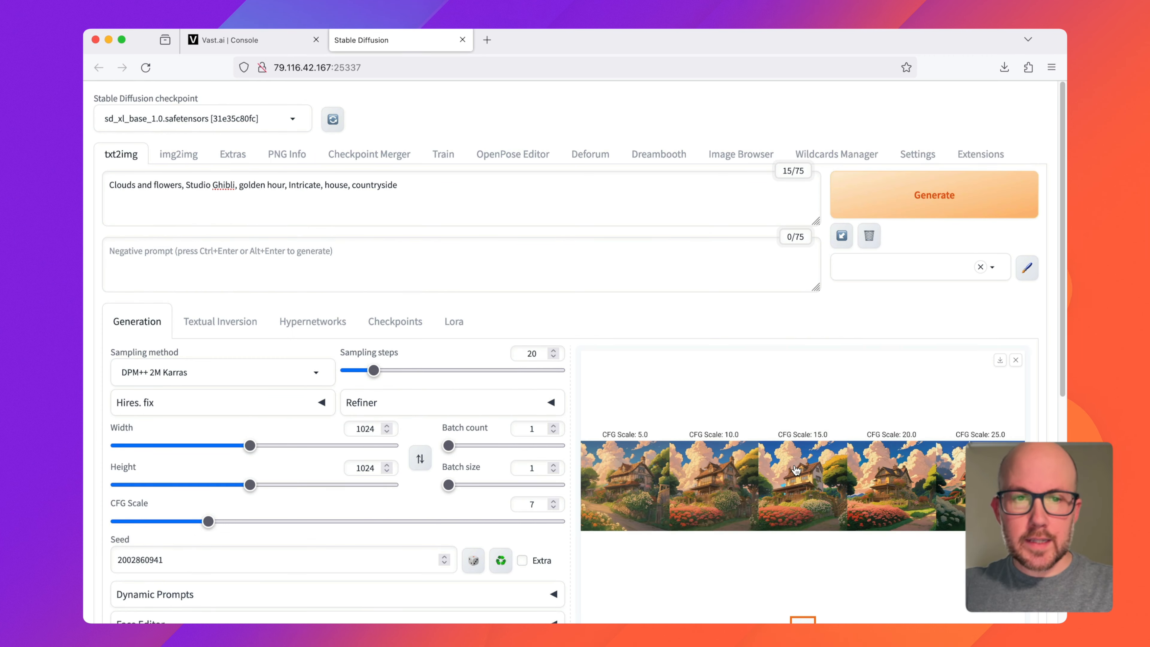
{"action": "left_click", "coordinate": [797, 469]}
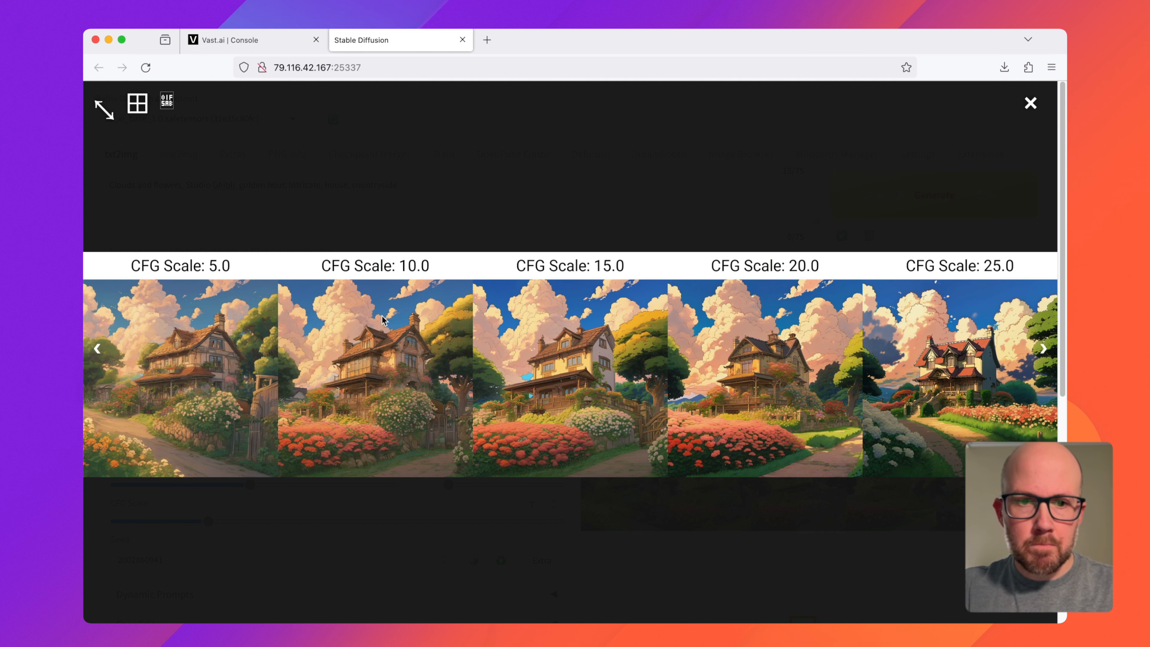
Step: Close the enlarged CFG Scale grid and set the plot's X type to Prompt S/R
{"action": "left_click", "coordinate": [379, 510]}
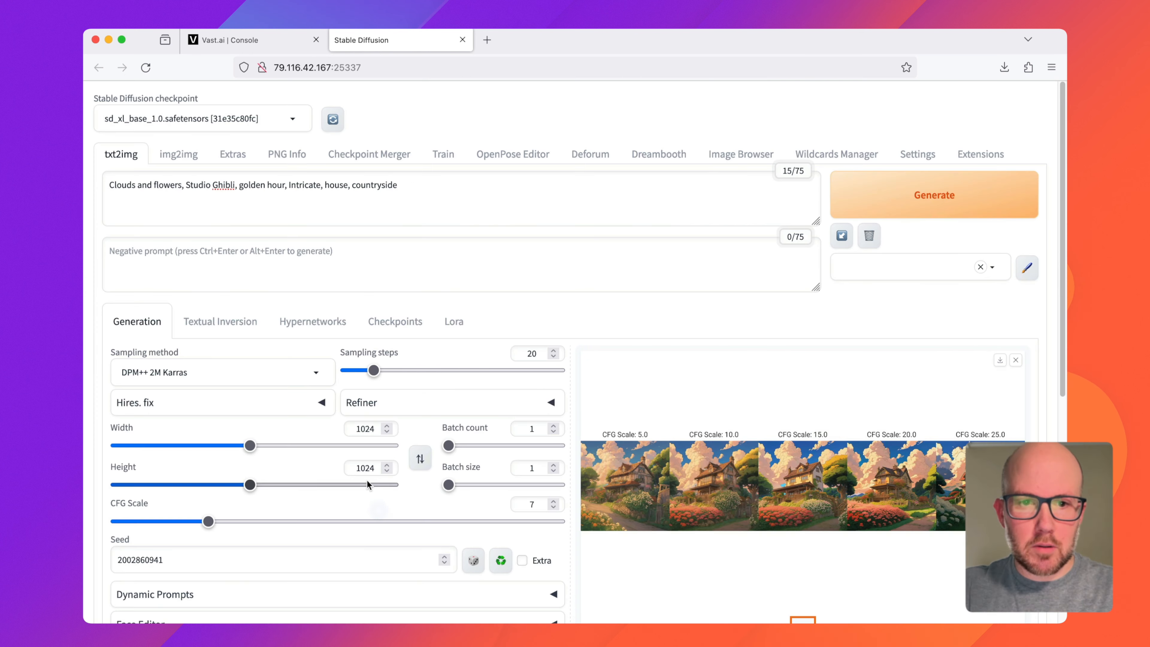
{"action": "scroll", "coordinate": [310, 470], "scroll_direction": "down", "scroll_amount": 2}
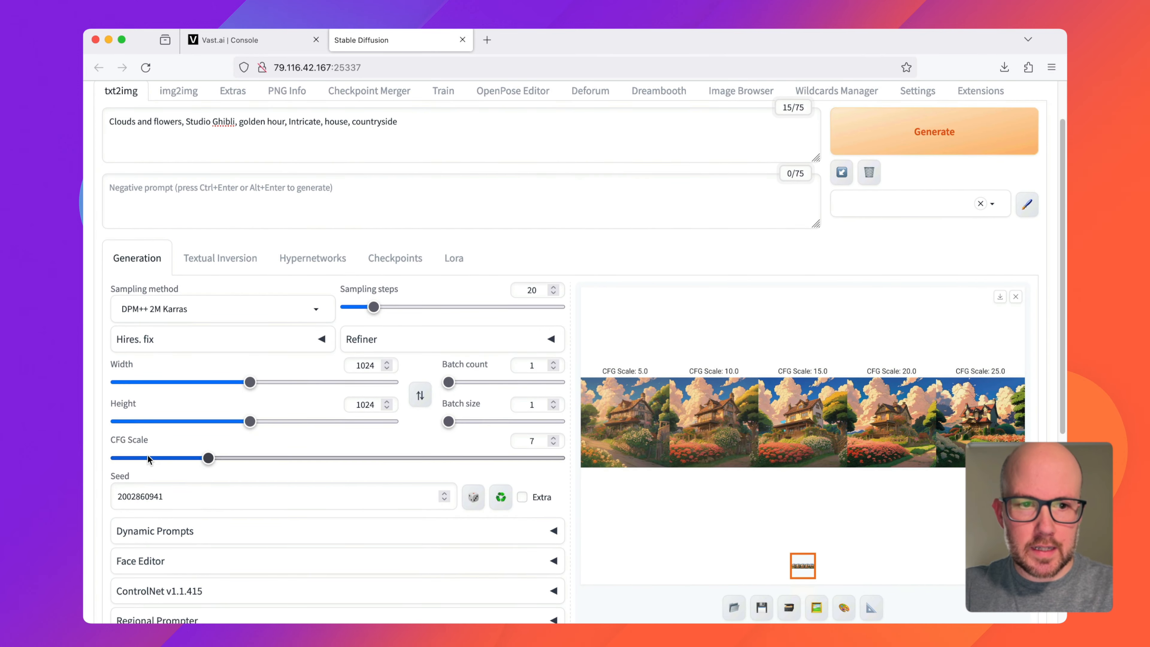
{"action": "scroll", "coordinate": [252, 488], "scroll_direction": "down", "scroll_amount": 5}
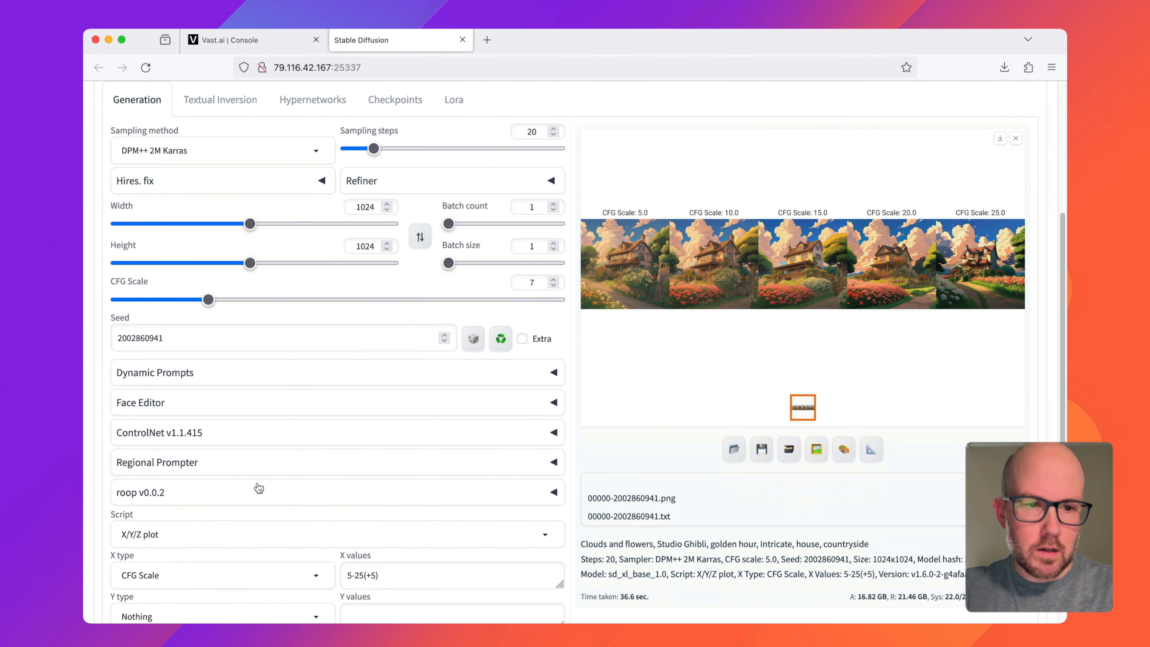
{"action": "scroll", "coordinate": [288, 497], "scroll_direction": "up", "scroll_amount": 7}
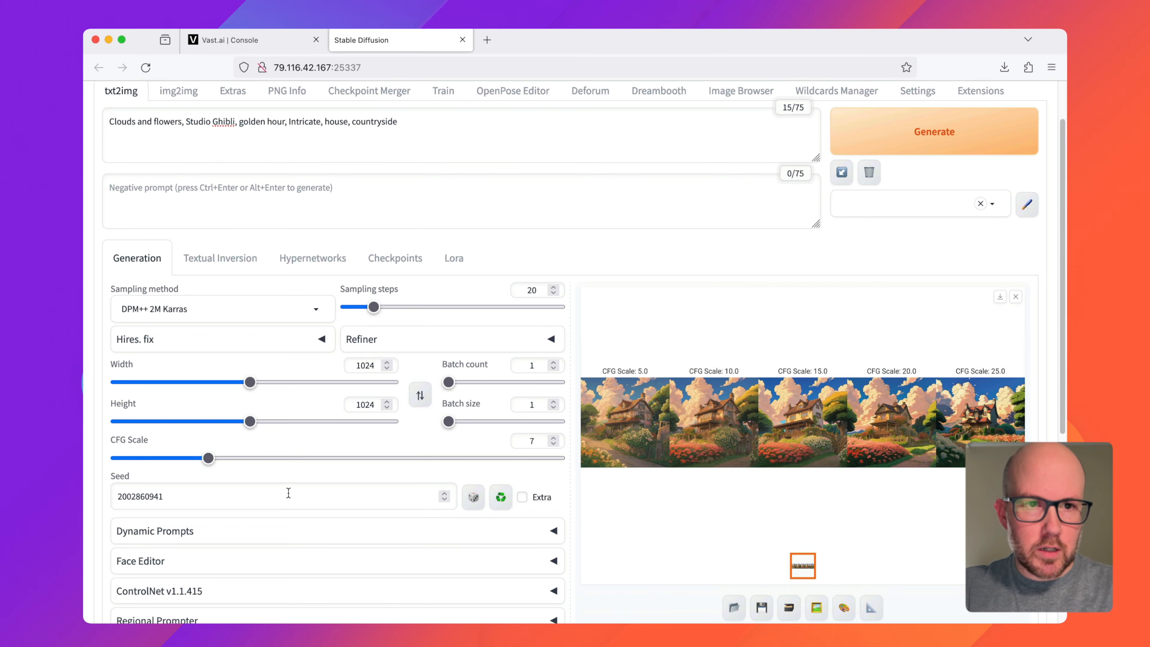
{"action": "scroll", "coordinate": [280, 457], "scroll_direction": "down", "scroll_amount": 9}
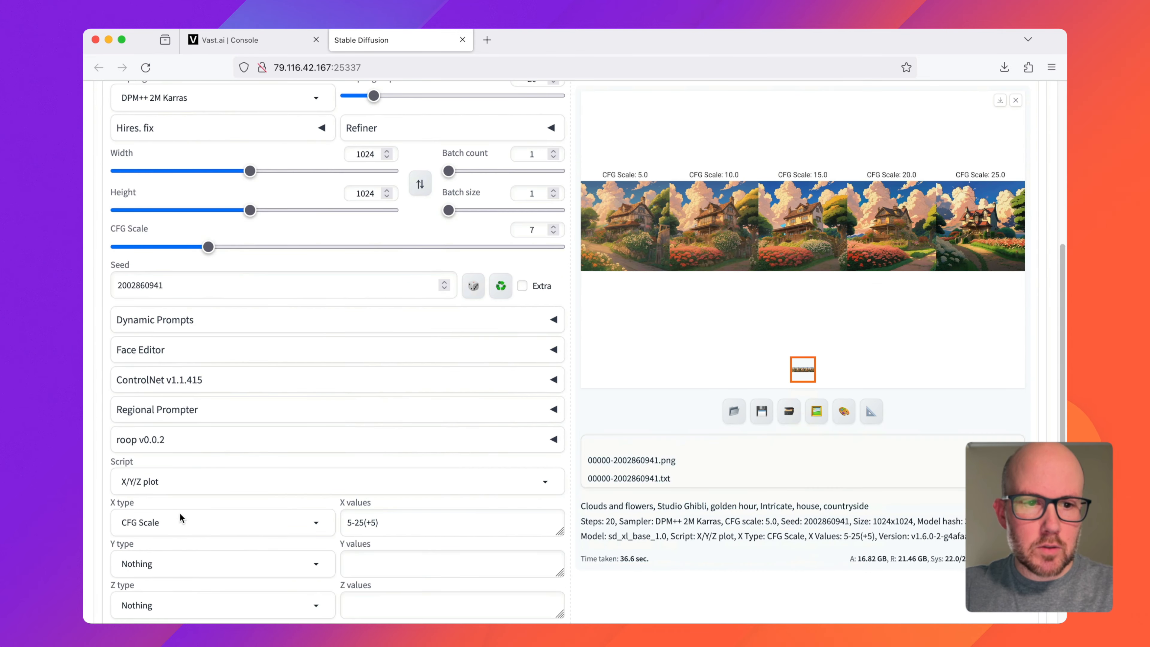
{"action": "left_click", "coordinate": [183, 521]}
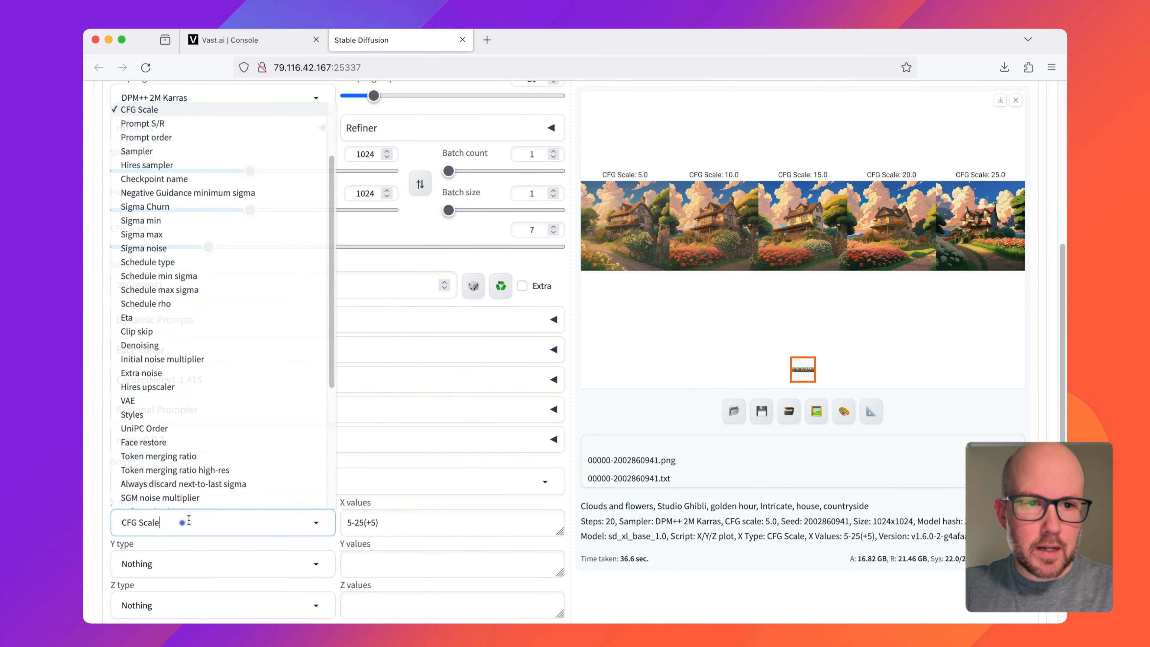
{"action": "left_click", "coordinate": [175, 123]}
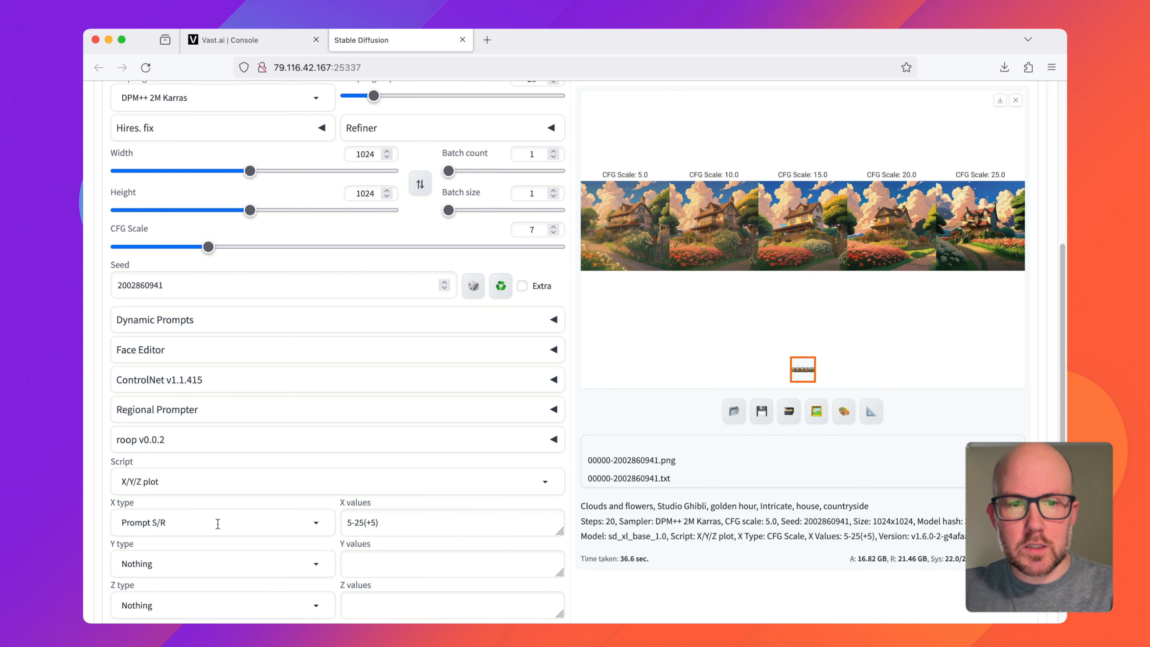
Step: Replace the X values with the prompt phrase "golden hour" as the term to search for
{"action": "scroll", "coordinate": [292, 520], "scroll_direction": "up", "scroll_amount": 6}
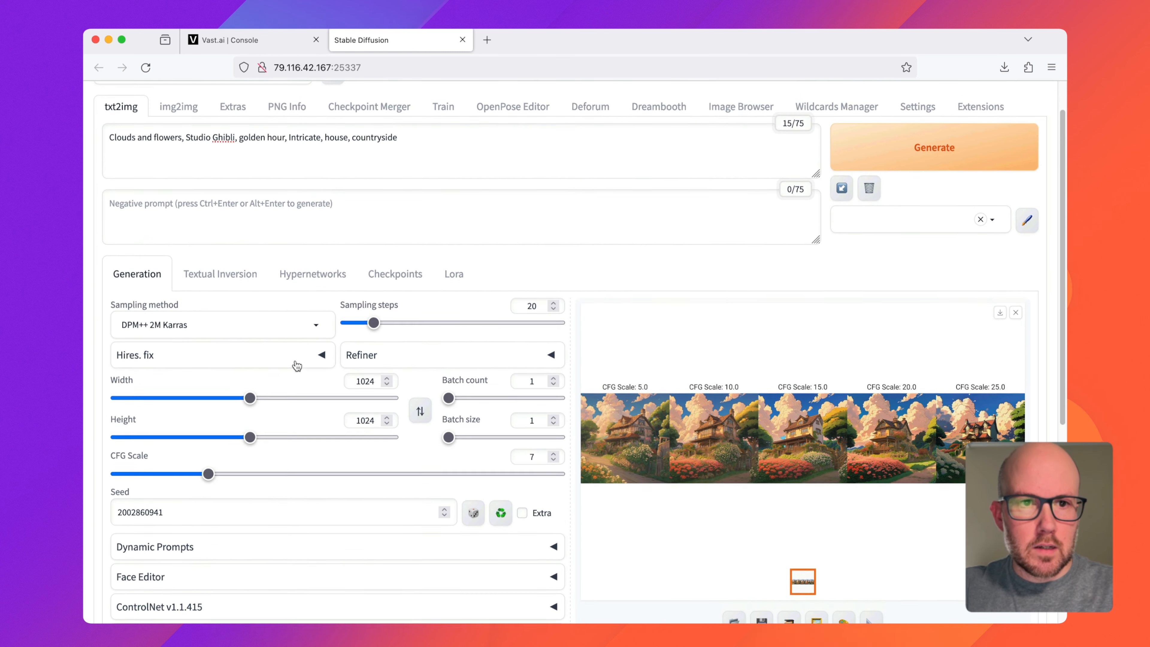
{"action": "left_click_drag", "start_coordinate": [239, 142], "coordinate": [285, 142]}
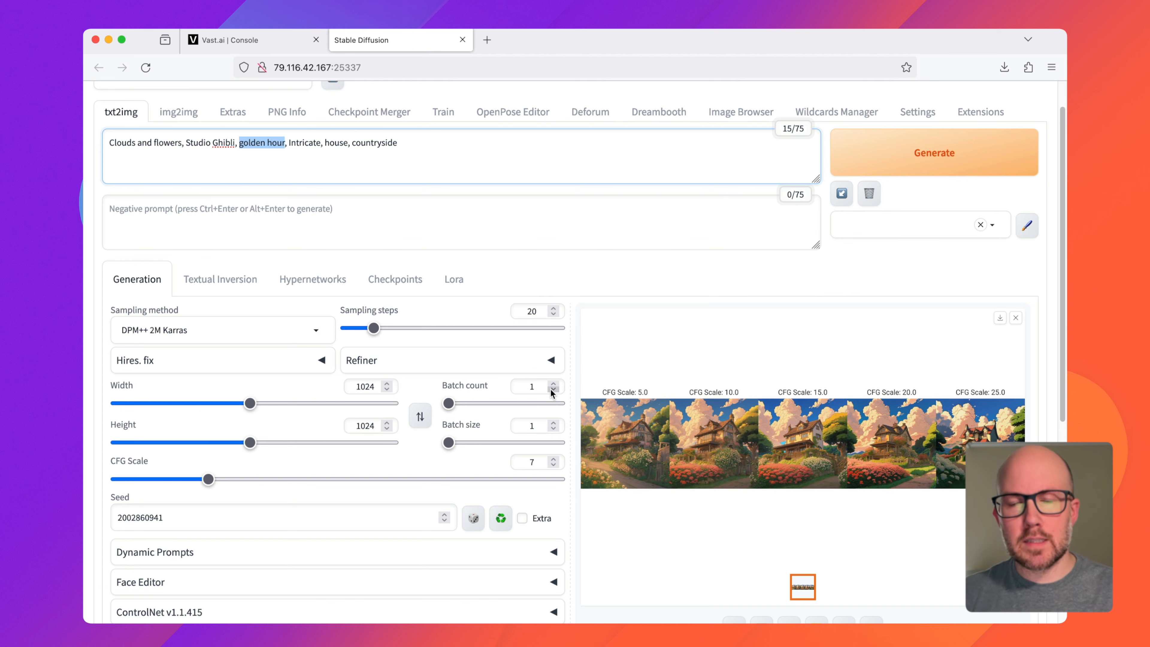
{"action": "scroll", "coordinate": [635, 402], "scroll_direction": "down", "scroll_amount": 4}
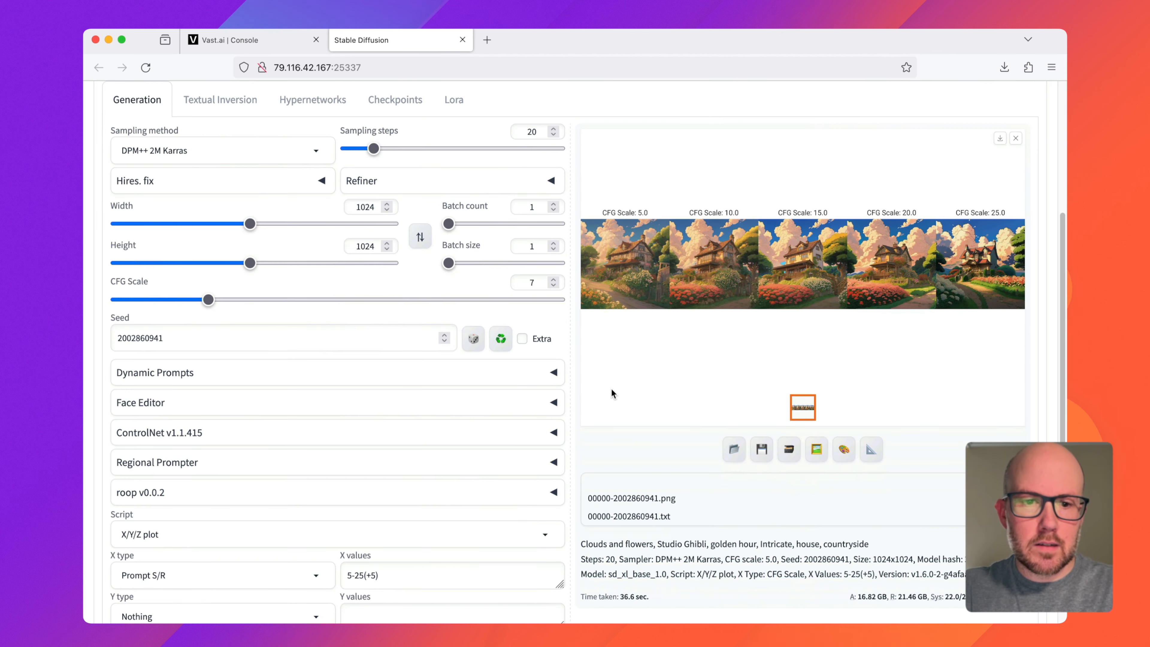
{"action": "scroll", "coordinate": [610, 391], "scroll_direction": "down", "scroll_amount": 2}
{"action": "left_click", "coordinate": [404, 456]}
{"action": "key", "text": "ctrl+a"}
{"action": "key", "text": "BackSpace"}
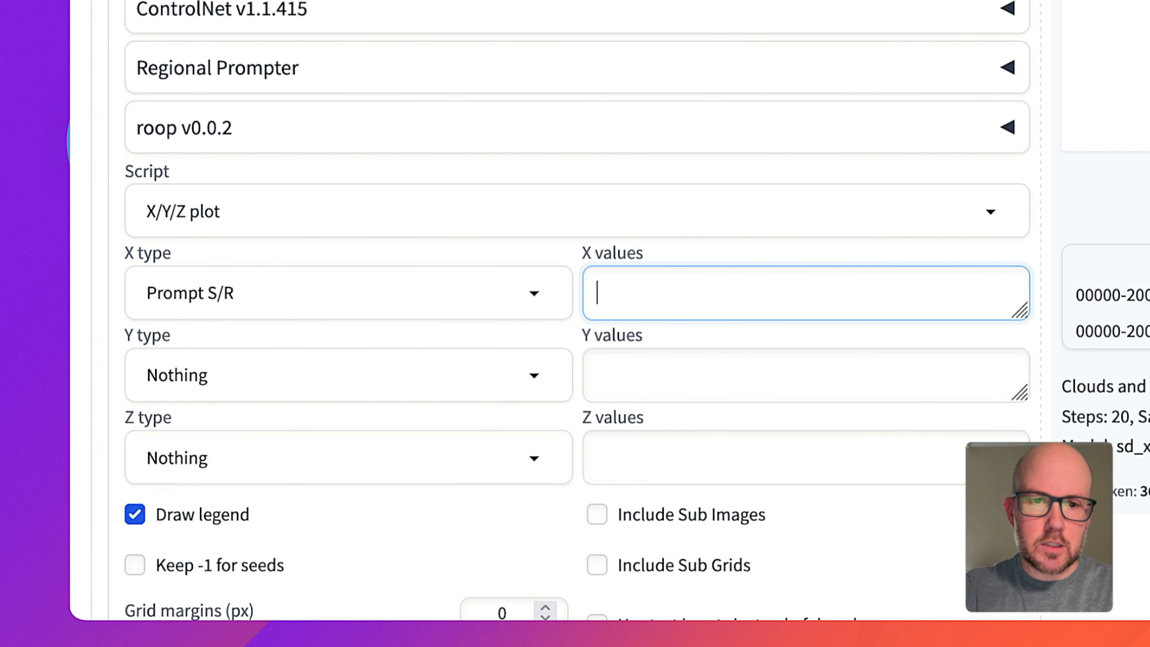
{"action": "type", "text": "golden hour"}
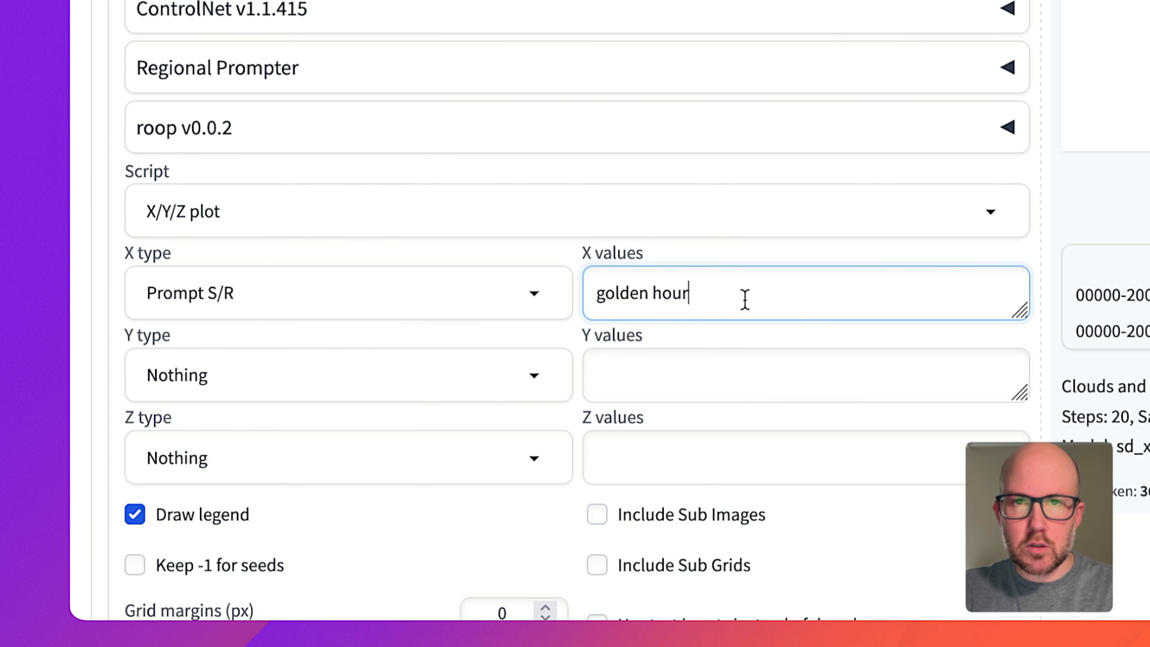
{"action": "type", "text": ","}
Step: Add the replacement terms morning, midnight and rainy to the X values, separated by commas
{"action": "scroll", "coordinate": [827, 211], "scroll_direction": "down", "scroll_amount": 2}
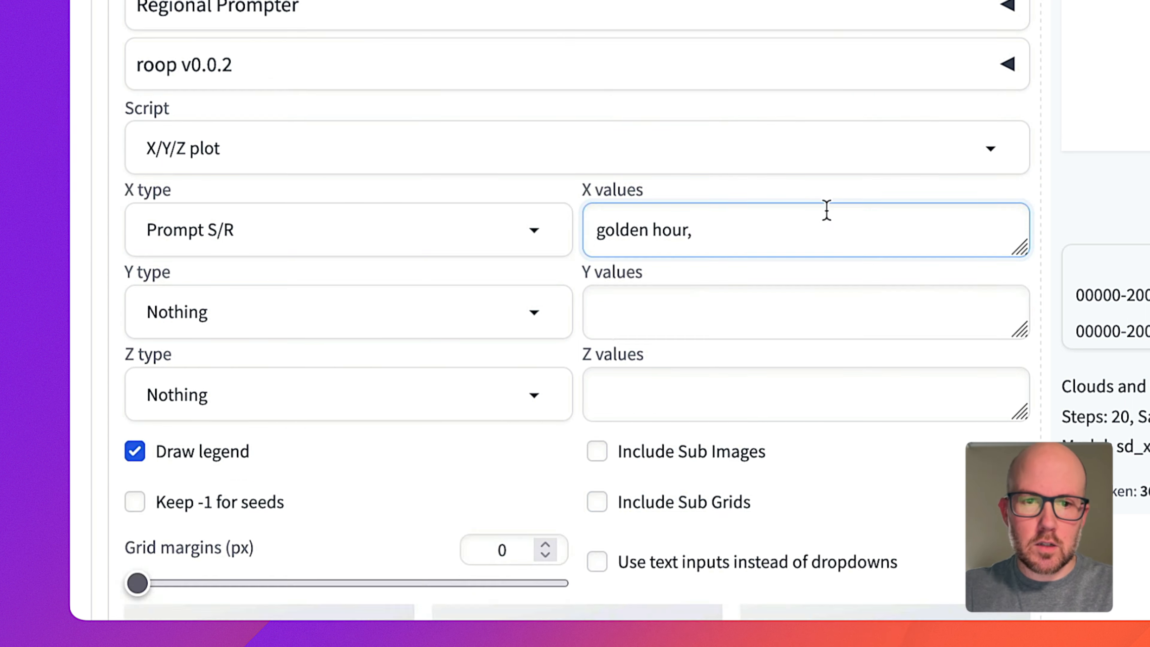
{"action": "type", "text": "mo"}
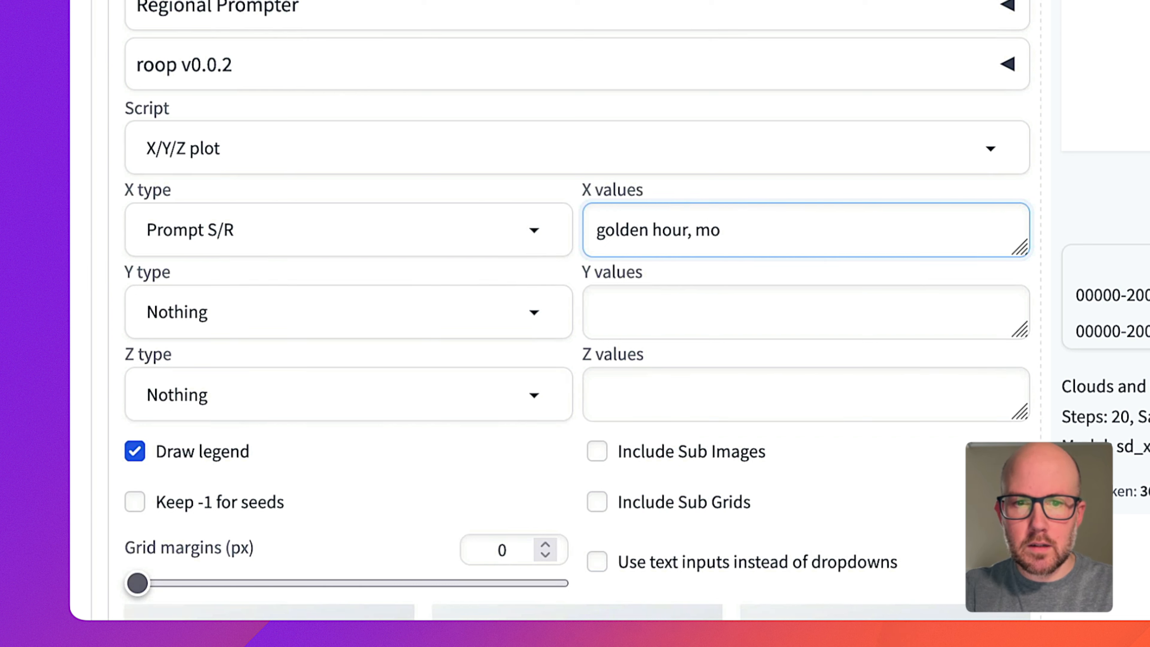
{"action": "type", "text": "rning, midnig"}
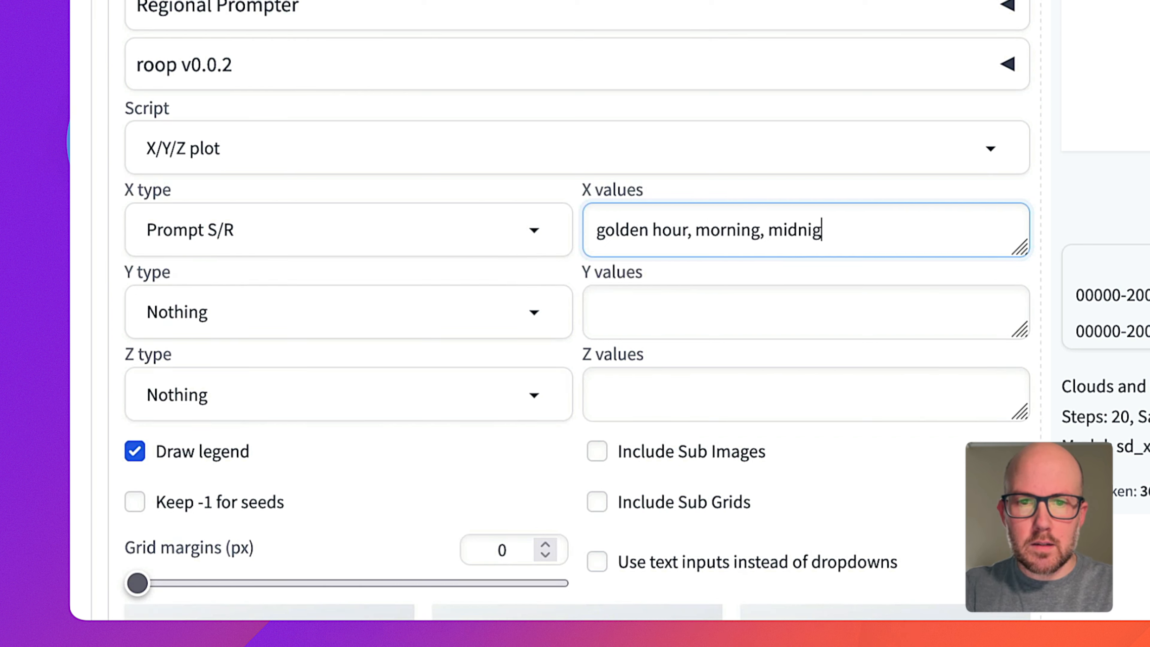
{"action": "type", "text": "ht, rainy"}
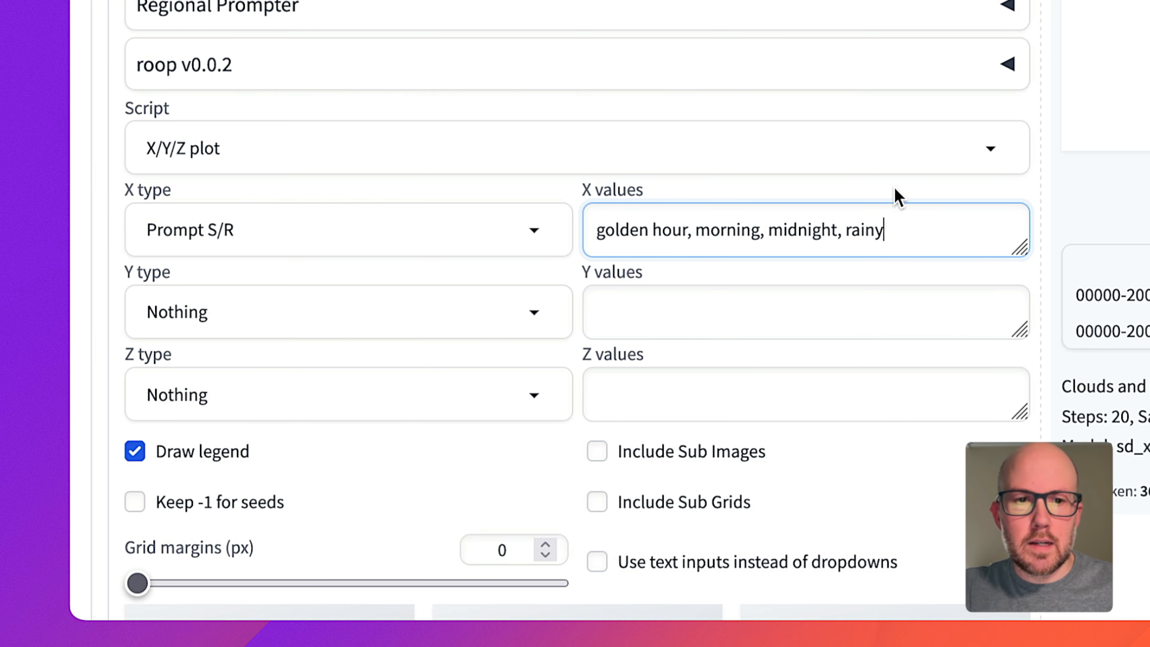
Step: Generate the Prompt S/R comparison grid, view it enlarged and close the enlarged view
{"action": "scroll", "coordinate": [628, 294], "scroll_direction": "up", "scroll_amount": 8}
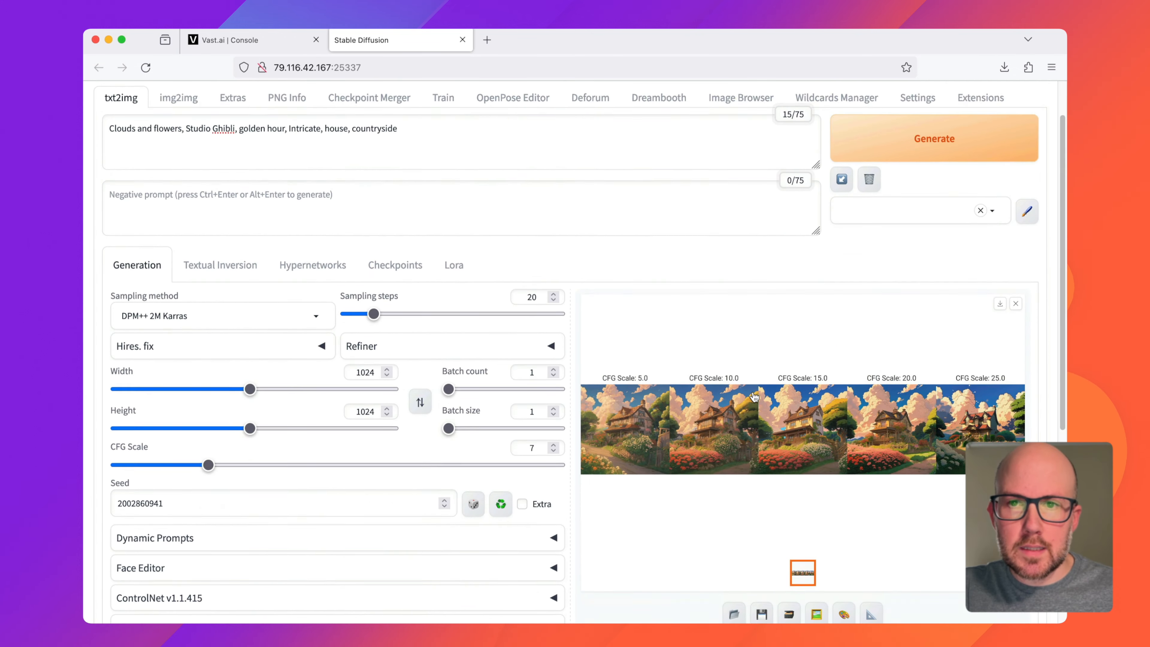
{"action": "left_click", "coordinate": [888, 198]}
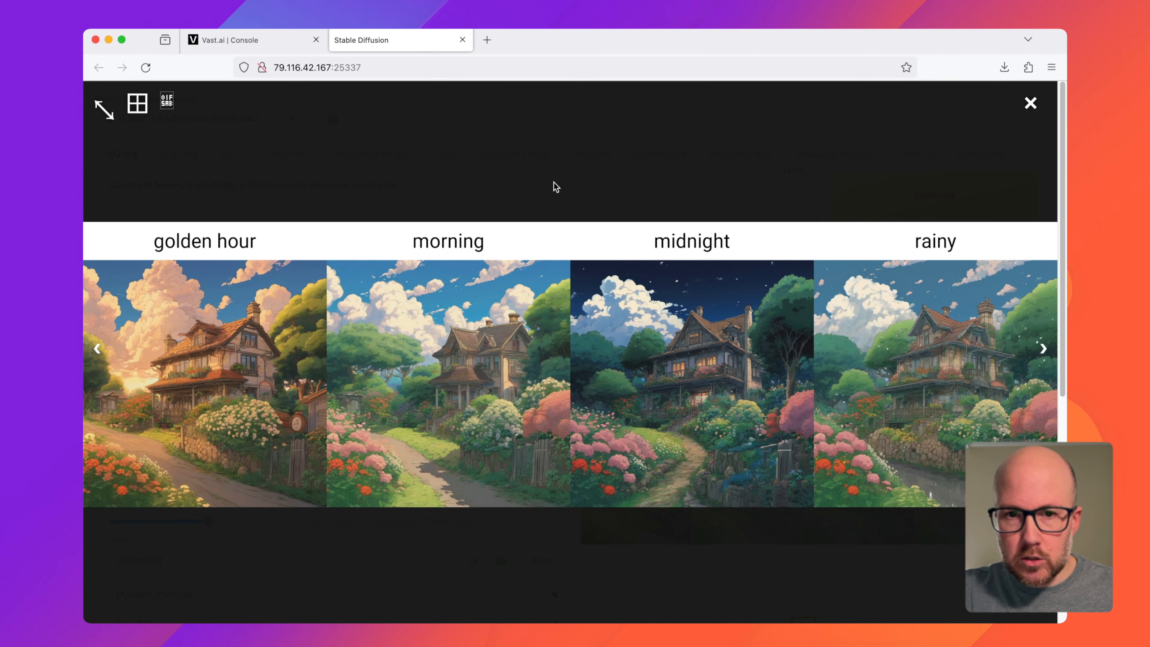
{"action": "left_click", "coordinate": [556, 186]}
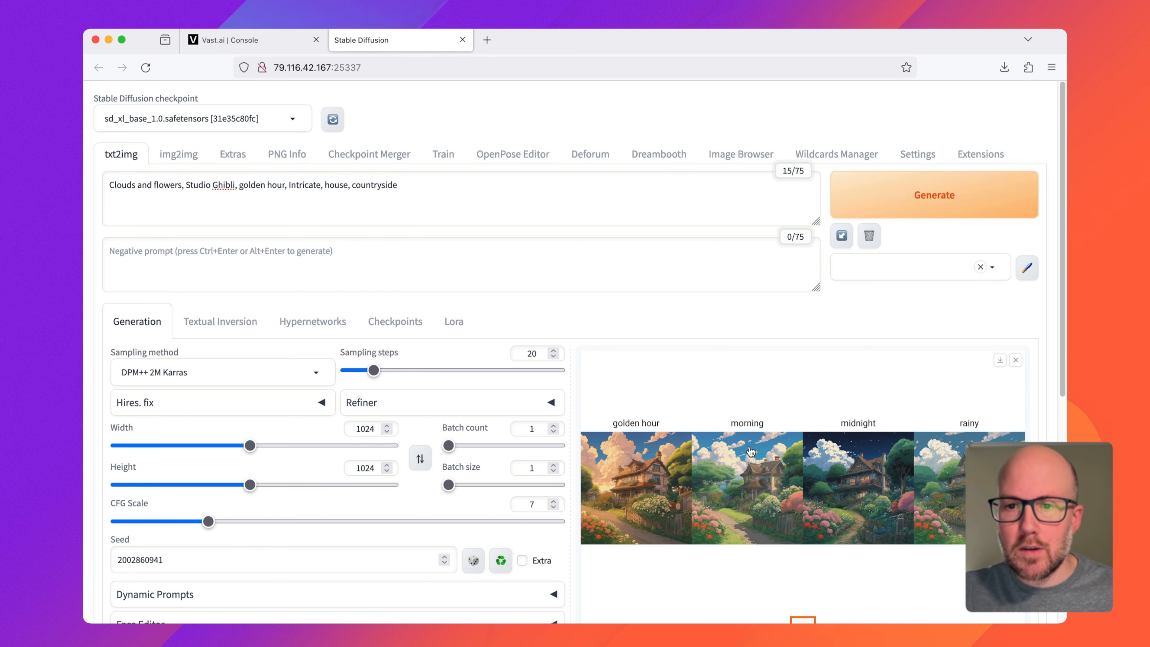
Step: Change the plot's X type to Prompt order
{"action": "scroll", "coordinate": [468, 418], "scroll_direction": "down", "scroll_amount": 8}
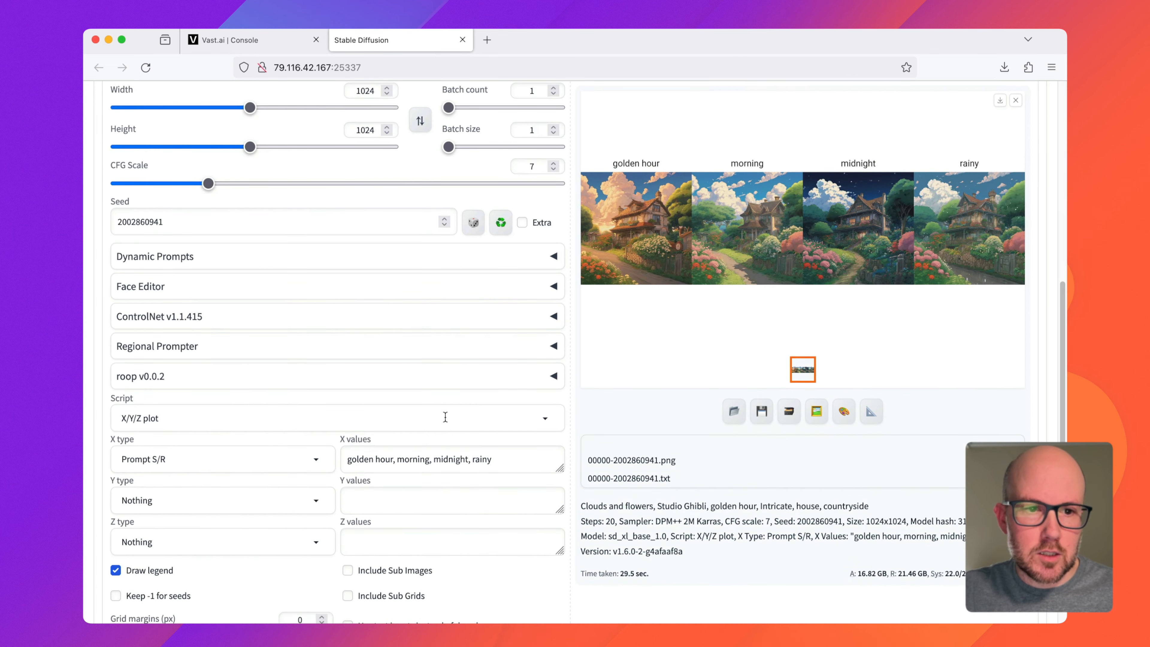
{"action": "left_click", "coordinate": [288, 456]}
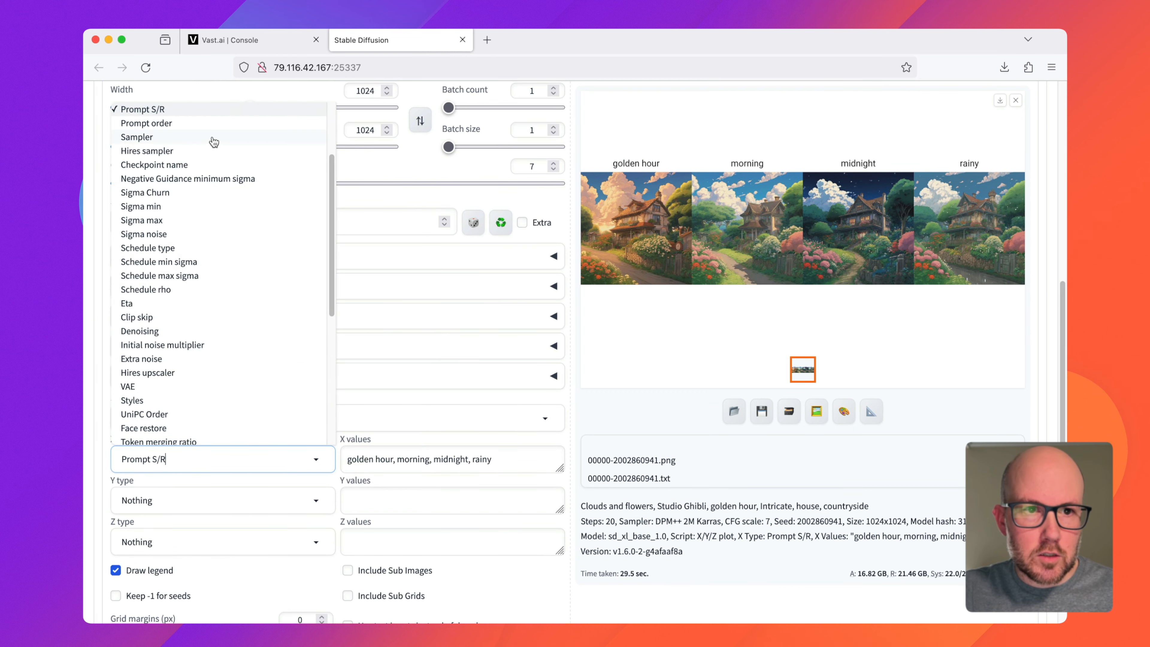
{"action": "left_click", "coordinate": [197, 124]}
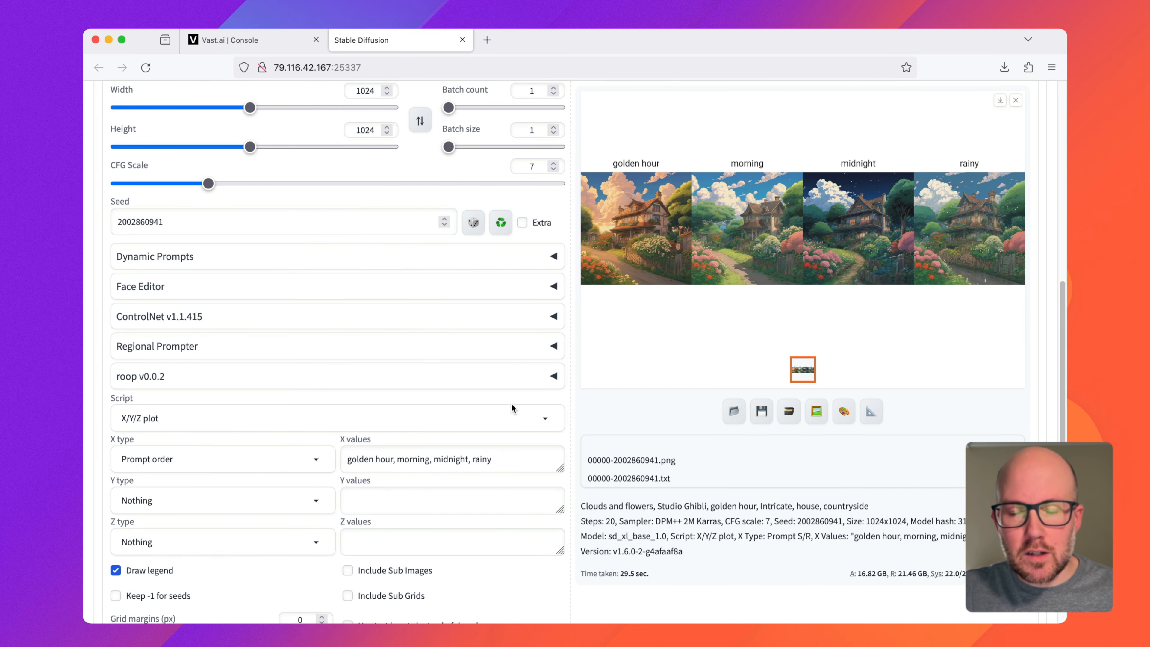
Step: Replace the X values with the phrase "Clouds and flowers" copied from the prompt
{"action": "scroll", "coordinate": [512, 401], "scroll_direction": "up", "scroll_amount": 4}
{"action": "scroll", "coordinate": [510, 403], "scroll_direction": "up", "scroll_amount": 4}
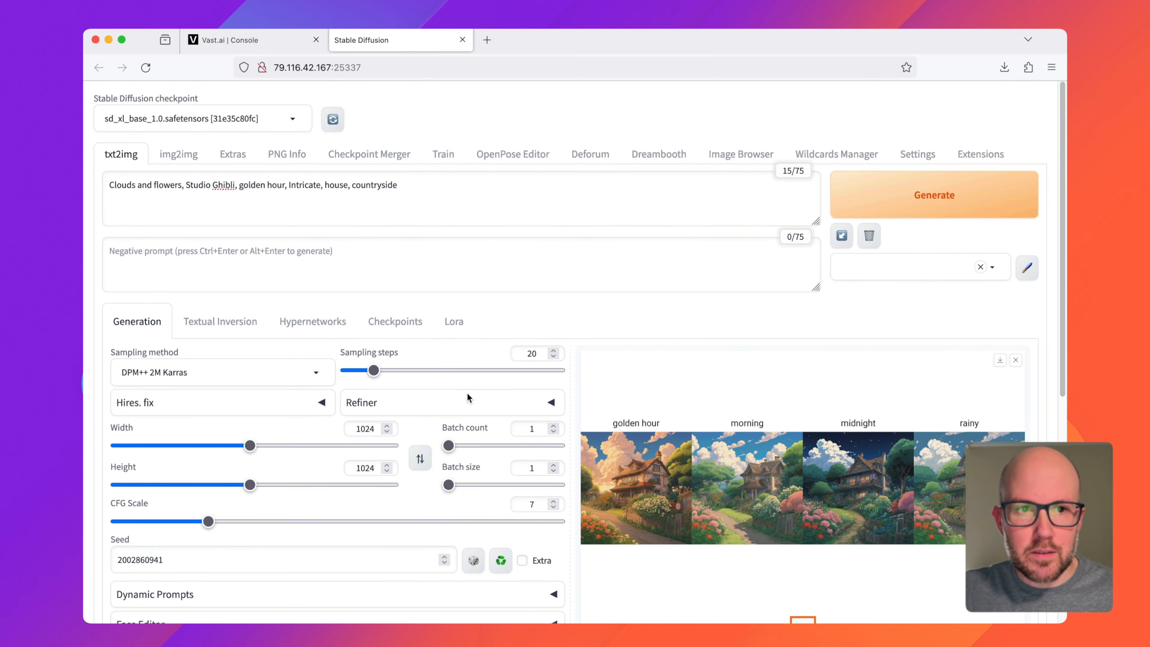
{"action": "left_click_drag", "start_coordinate": [123, 185], "coordinate": [158, 184]}
{"action": "key", "text": "super+c"}
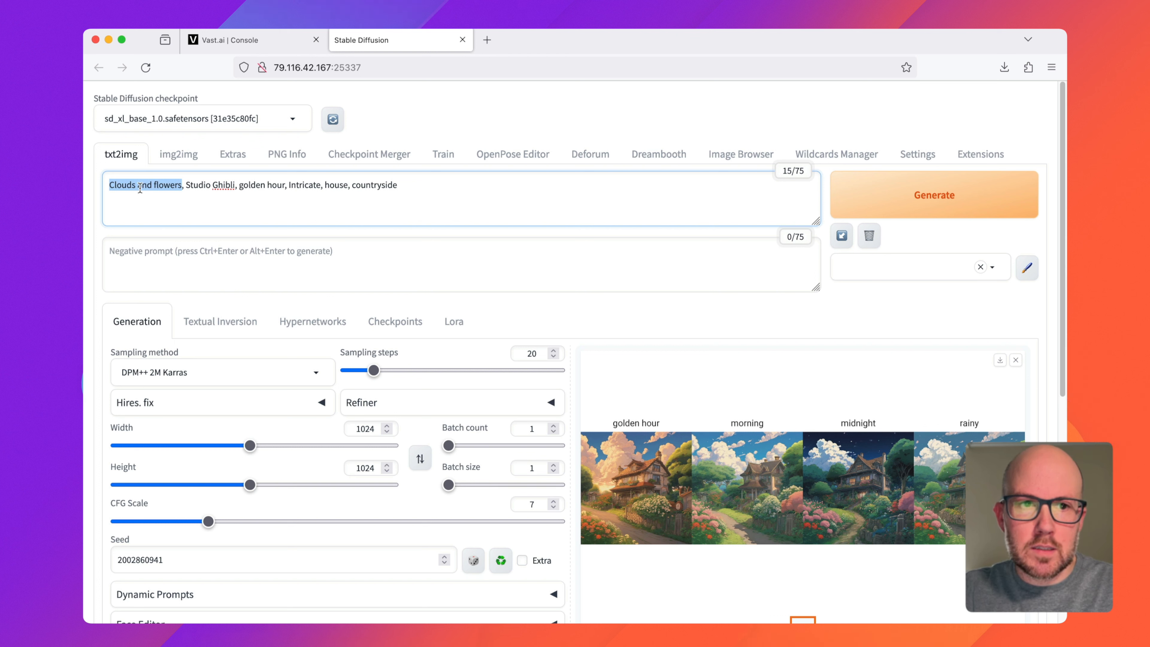
{"action": "scroll", "coordinate": [344, 446], "scroll_direction": "down", "scroll_amount": 6}
{"action": "triple_click", "coordinate": [413, 517]}
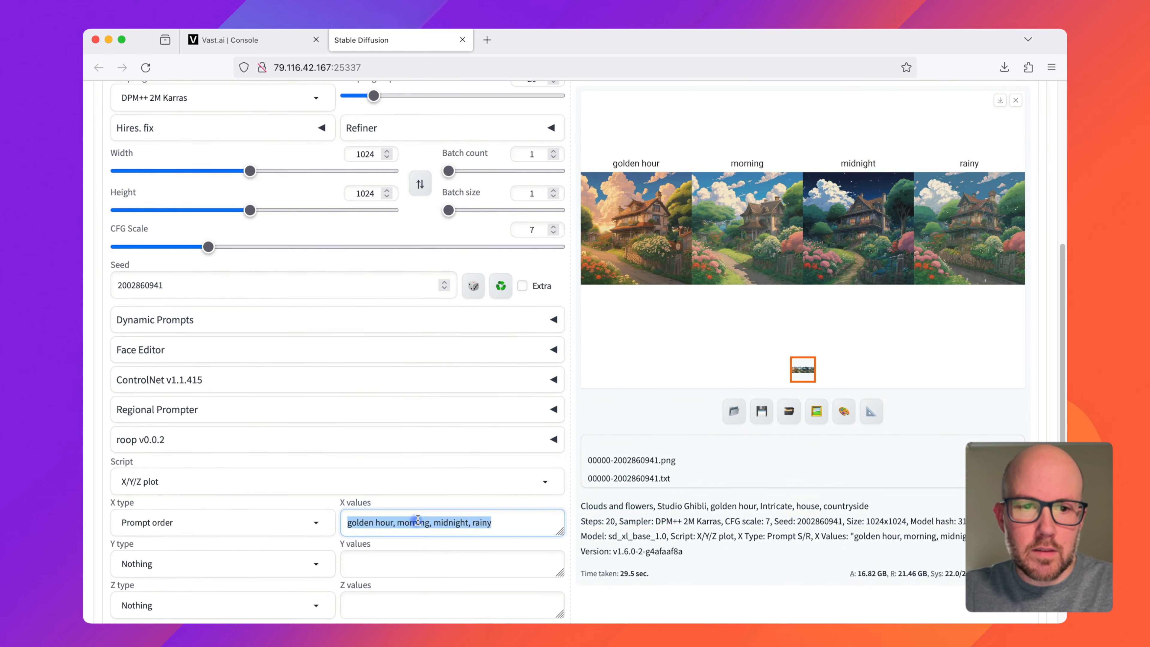
{"action": "key", "text": "super+v"}
Step: Add the prompt word "Intricate" to the X values after a comma
{"action": "scroll", "coordinate": [257, 439], "scroll_direction": "up", "scroll_amount": 6}
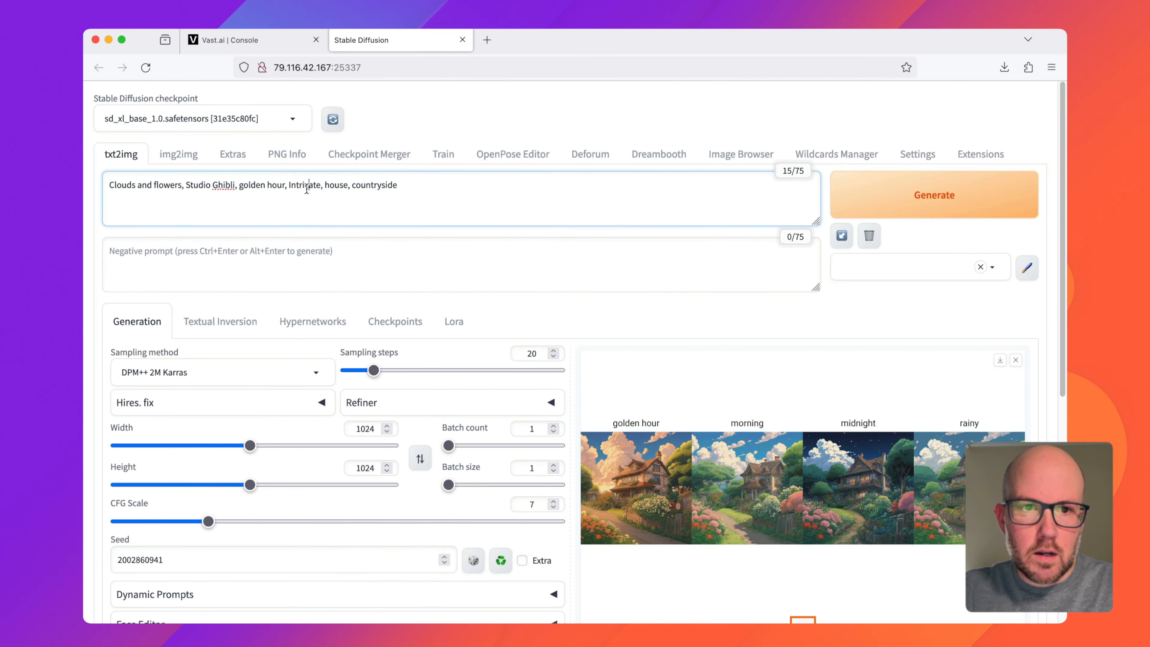
{"action": "double_click", "coordinate": [305, 201]}
{"action": "scroll", "coordinate": [430, 485], "scroll_direction": "down", "scroll_amount": 7}
{"action": "left_click", "coordinate": [444, 492]}
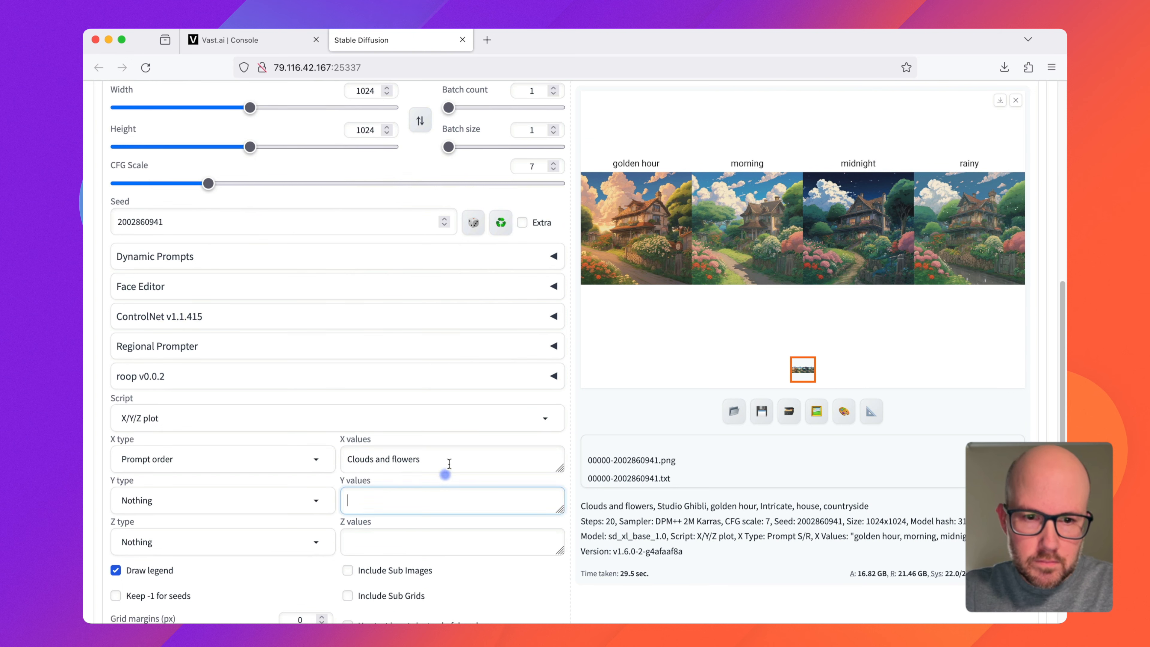
{"action": "left_click", "coordinate": [449, 464]}
{"action": "type", "text": ", Intricate"}
Step: Copy "countryside" from the prompt and add it as the third comma-separated X value
{"action": "scroll", "coordinate": [453, 456], "scroll_direction": "up", "scroll_amount": 7}
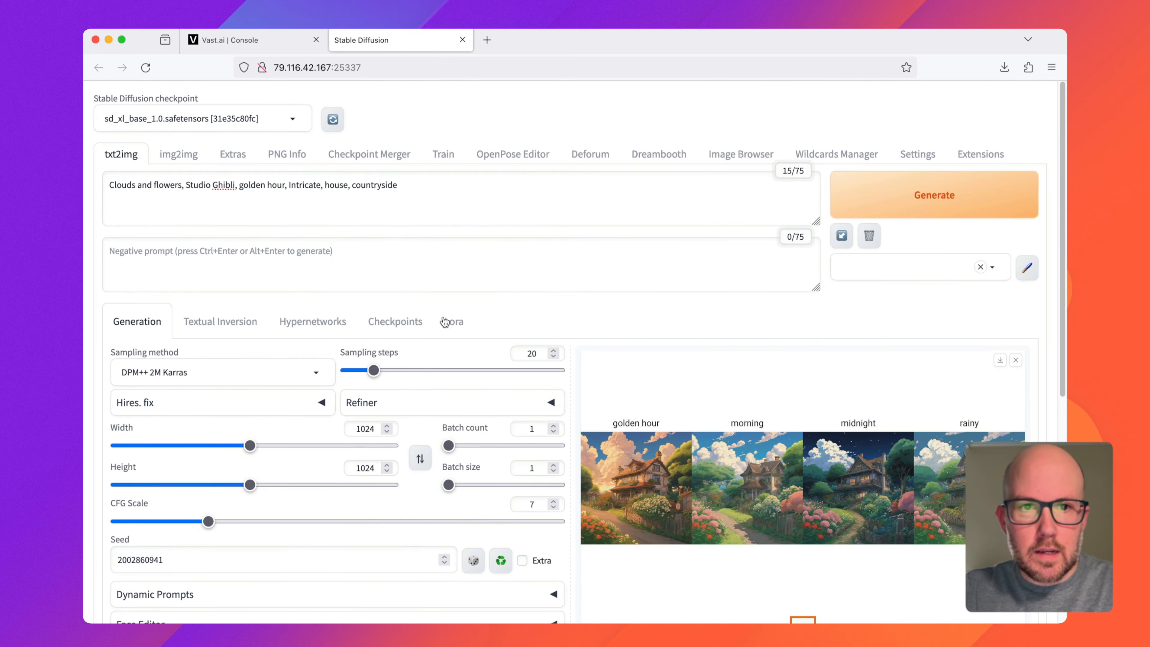
{"action": "double_click", "coordinate": [375, 186]}
{"action": "key", "text": "super+c"}
{"action": "scroll", "coordinate": [481, 438], "scroll_direction": "down", "scroll_amount": 7}
{"action": "scroll", "coordinate": [482, 438], "scroll_direction": "down", "scroll_amount": 1}
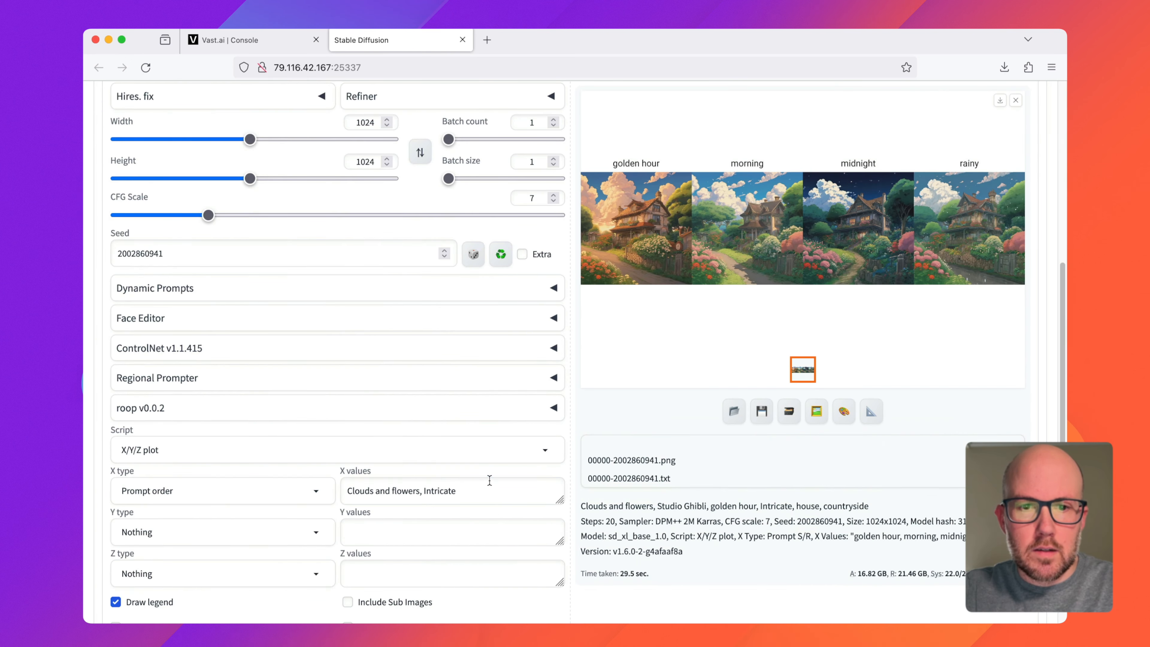
{"action": "left_click", "coordinate": [482, 488]}
{"action": "type", "text": ","}
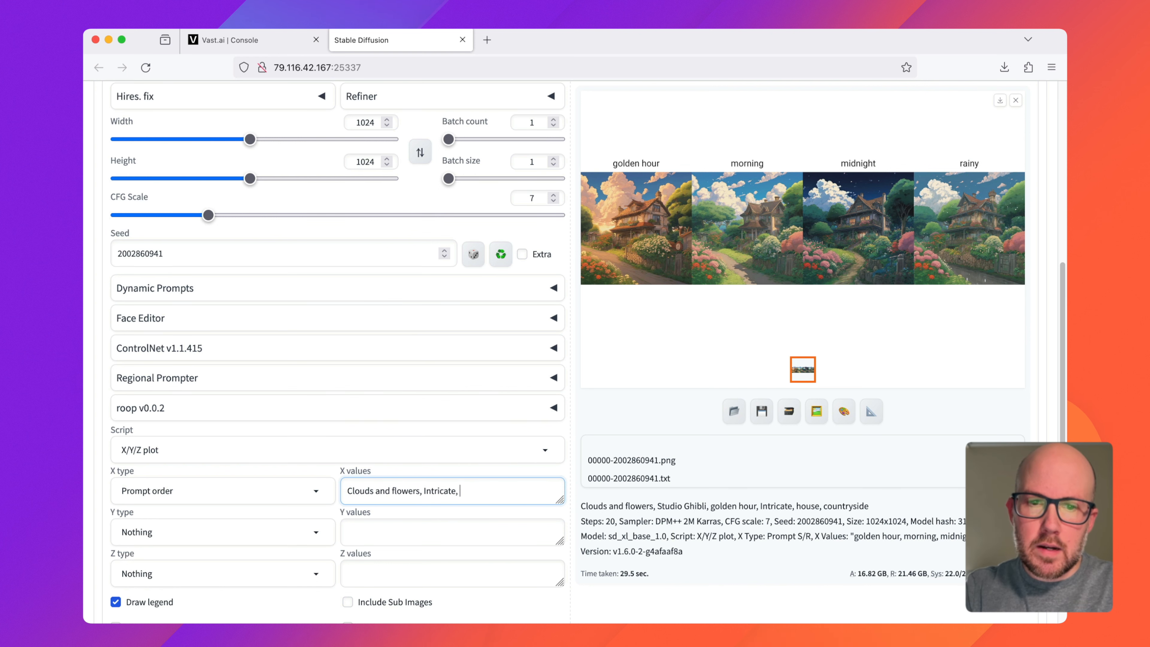
{"action": "key", "text": "super+v"}
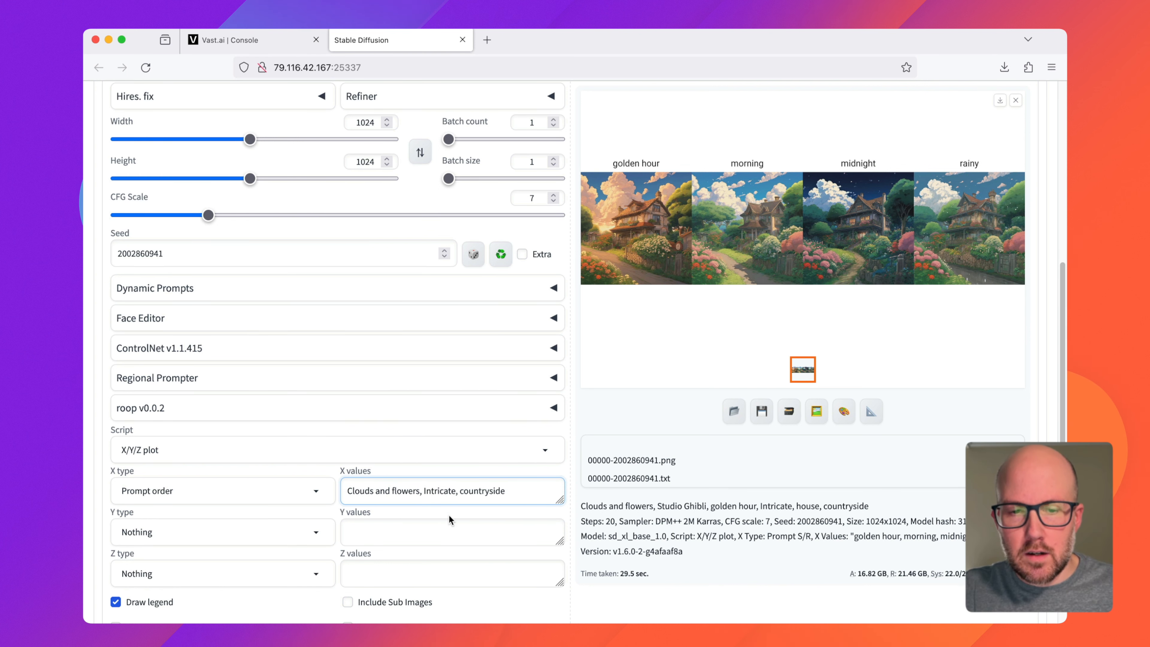
Step: Generate the Prompt order comparison grid and open it enlarged
{"action": "scroll", "coordinate": [447, 511], "scroll_direction": "up", "scroll_amount": 7}
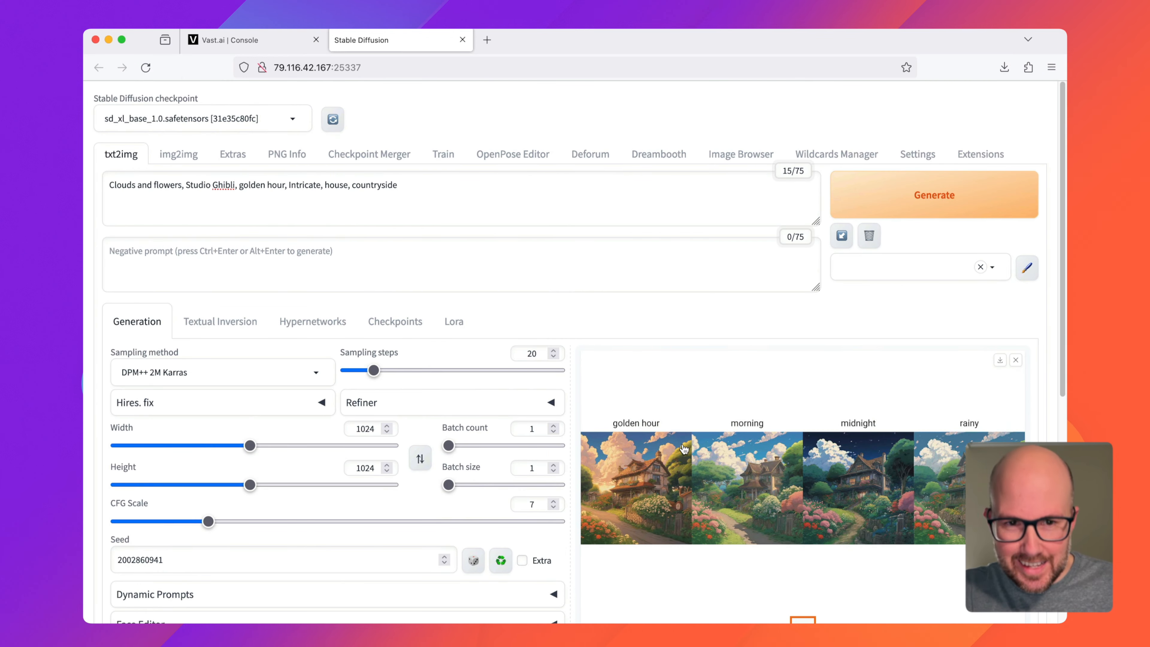
{"action": "scroll", "coordinate": [670, 428], "scroll_direction": "down", "scroll_amount": 7}
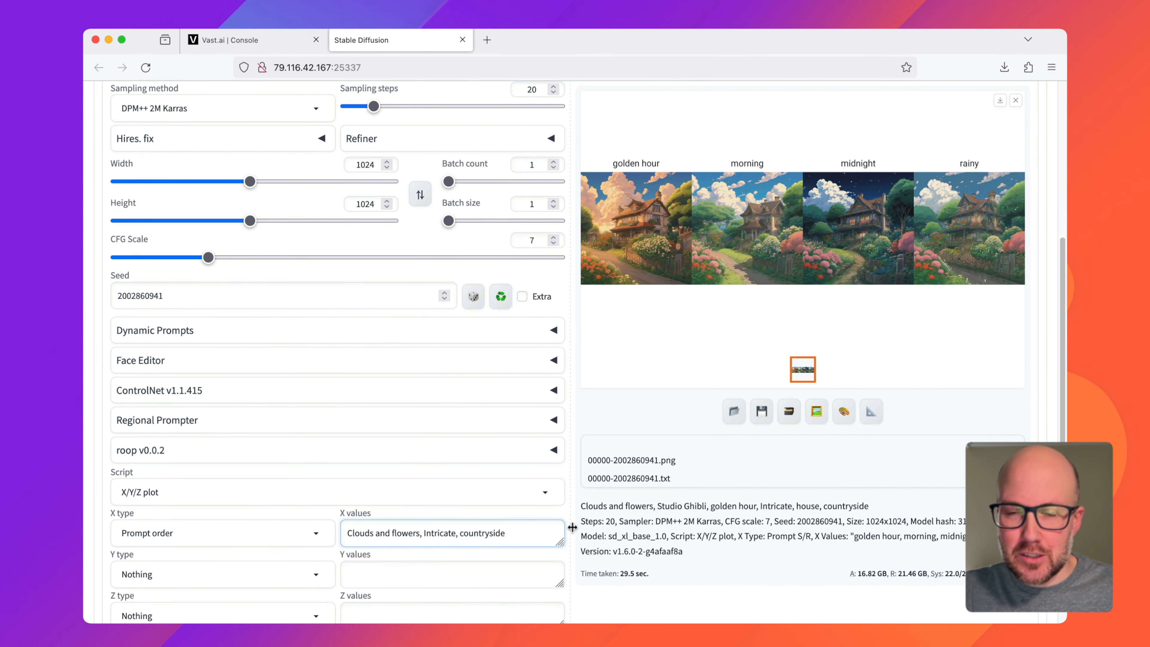
{"action": "scroll", "coordinate": [554, 523], "scroll_direction": "up", "scroll_amount": 7}
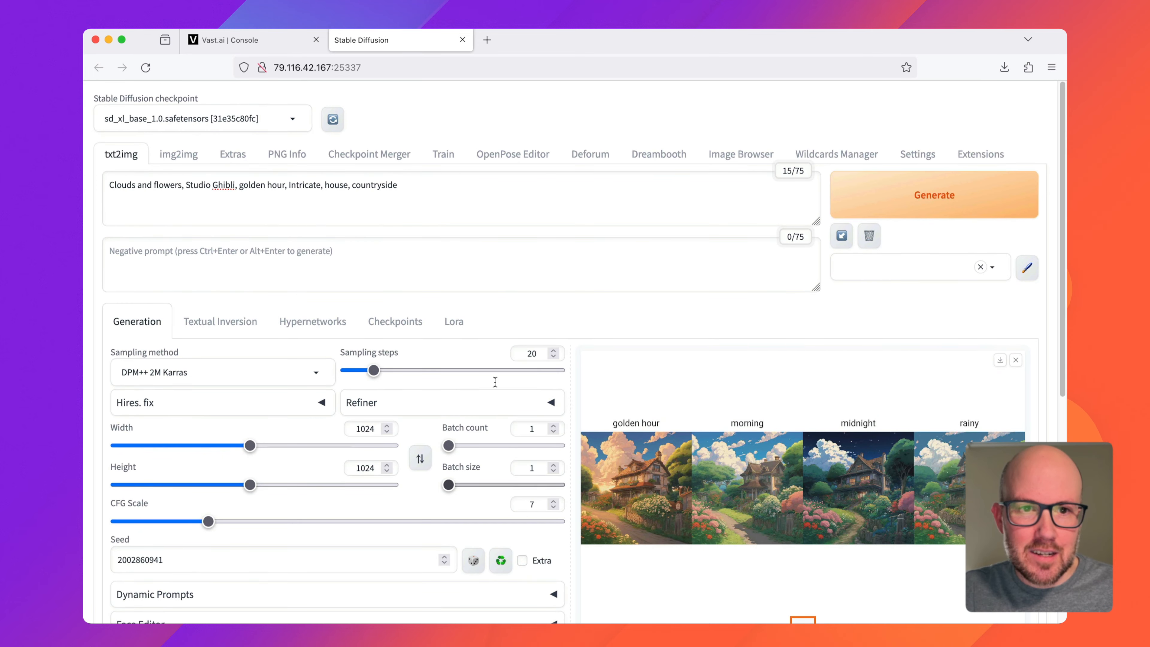
{"action": "left_click", "coordinate": [921, 200]}
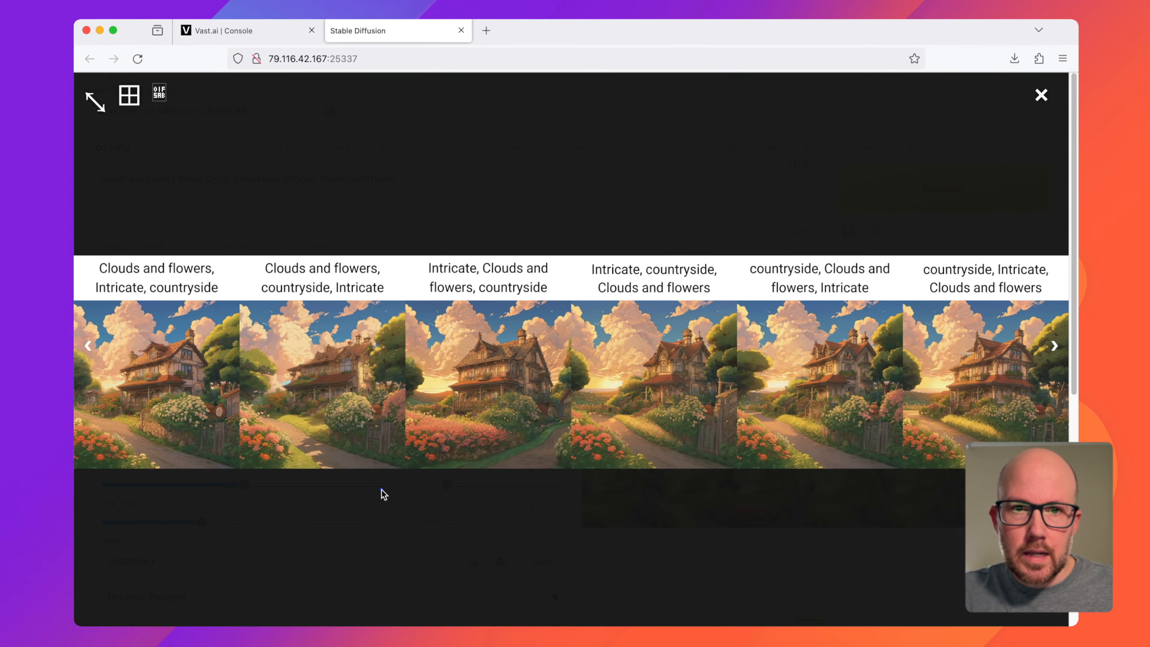
Step: Close the enlarged Prompt order grid and set the plot's X type to Sampler
{"action": "left_click", "coordinate": [377, 494]}
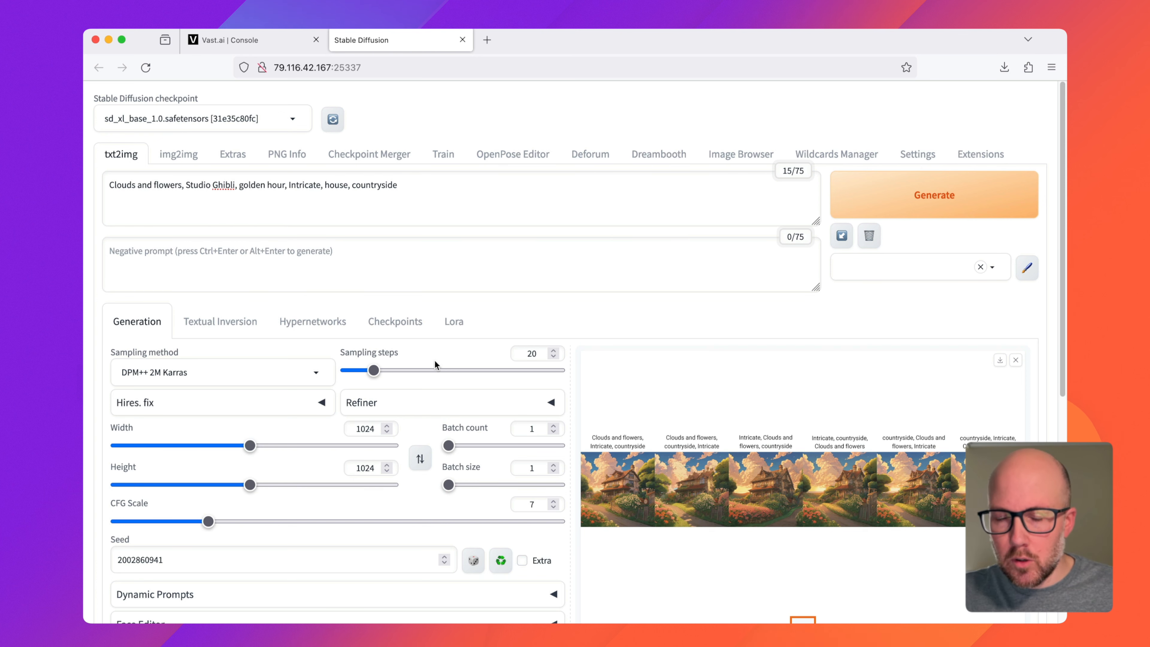
{"action": "scroll", "coordinate": [432, 359], "scroll_direction": "down", "scroll_amount": 3}
{"action": "scroll", "coordinate": [285, 364], "scroll_direction": "down", "scroll_amount": 5}
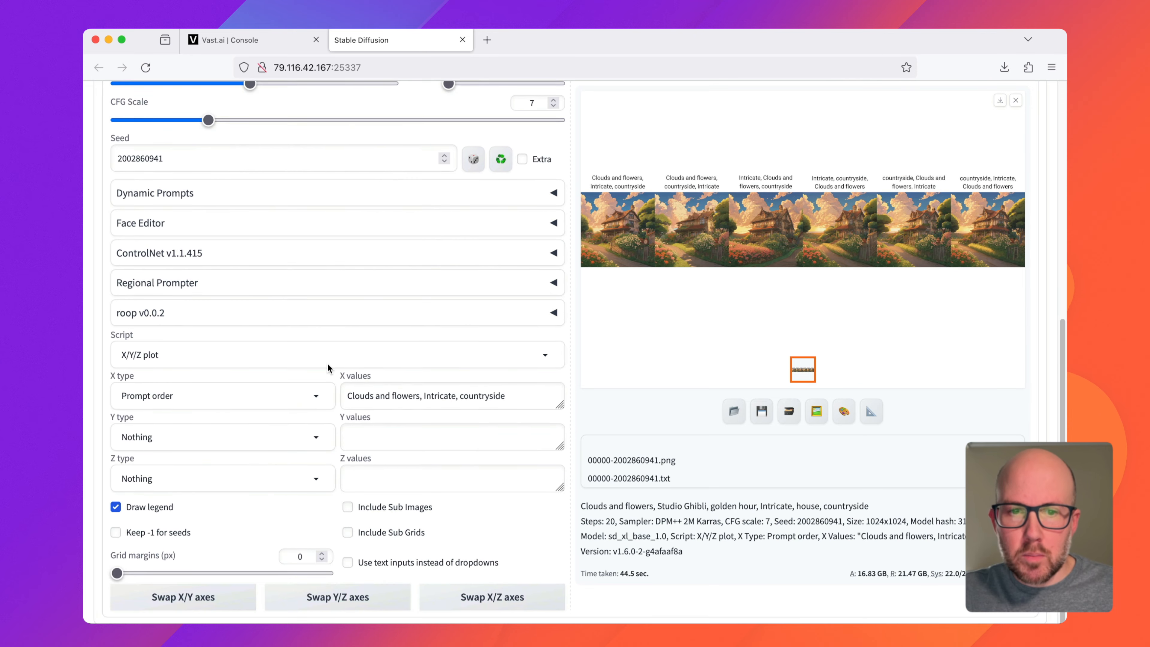
{"action": "left_click_drag", "start_coordinate": [347, 393], "coordinate": [506, 396]}
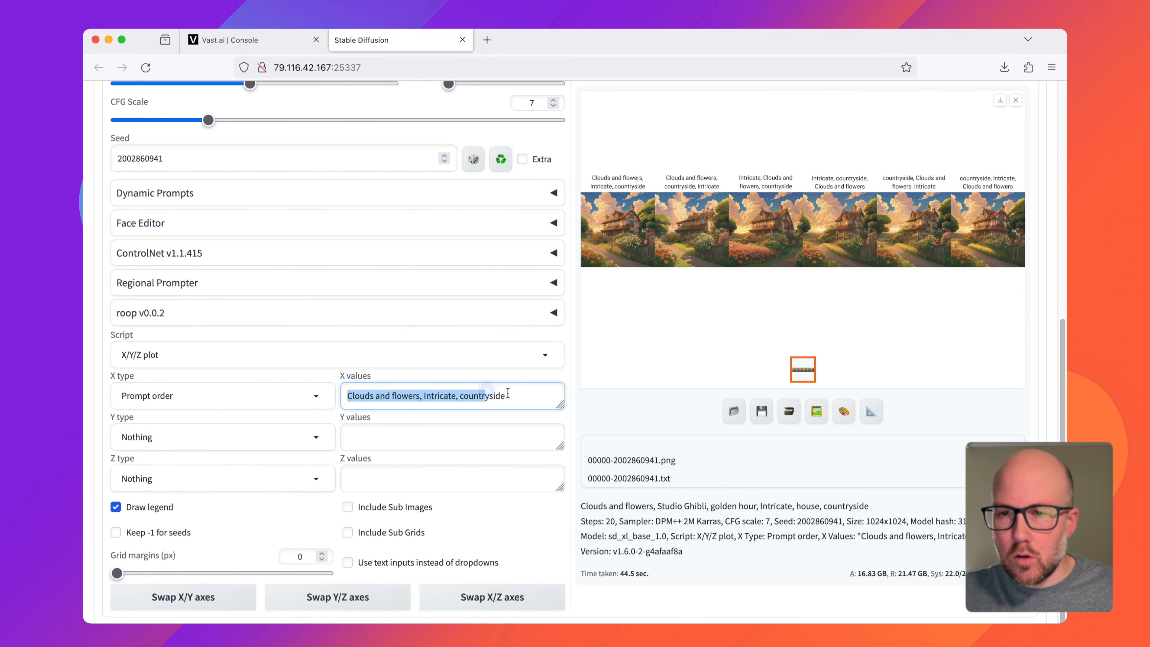
{"action": "left_click", "coordinate": [506, 396]}
{"action": "left_click", "coordinate": [264, 399]}
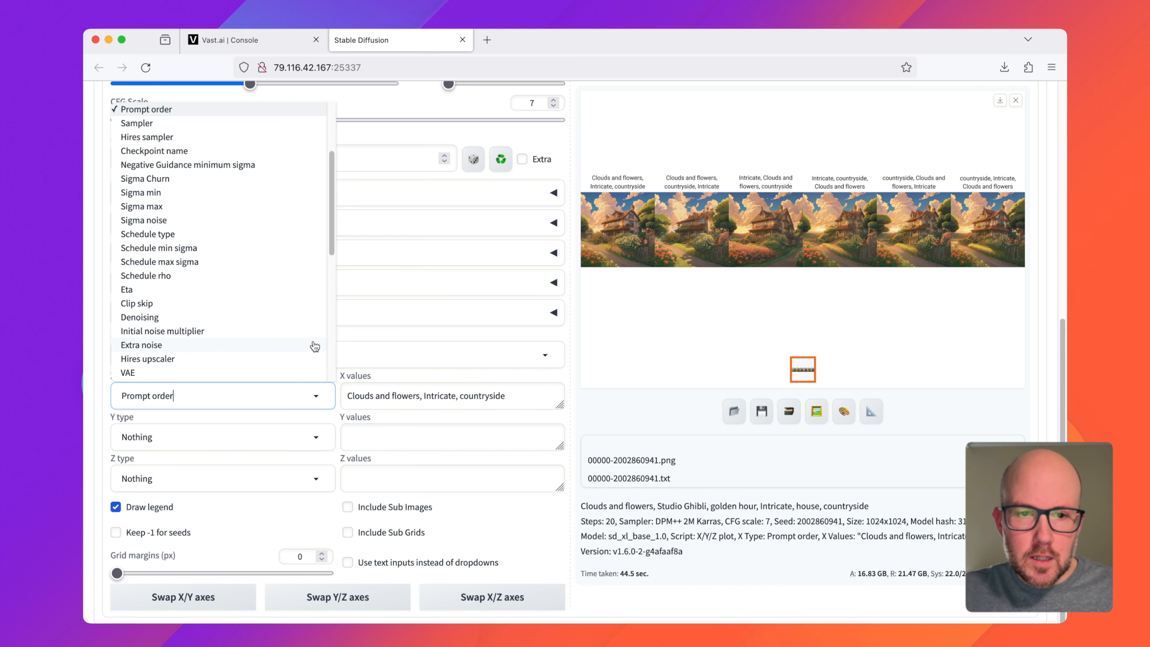
{"action": "scroll", "coordinate": [215, 205], "scroll_direction": "up", "scroll_amount": 2}
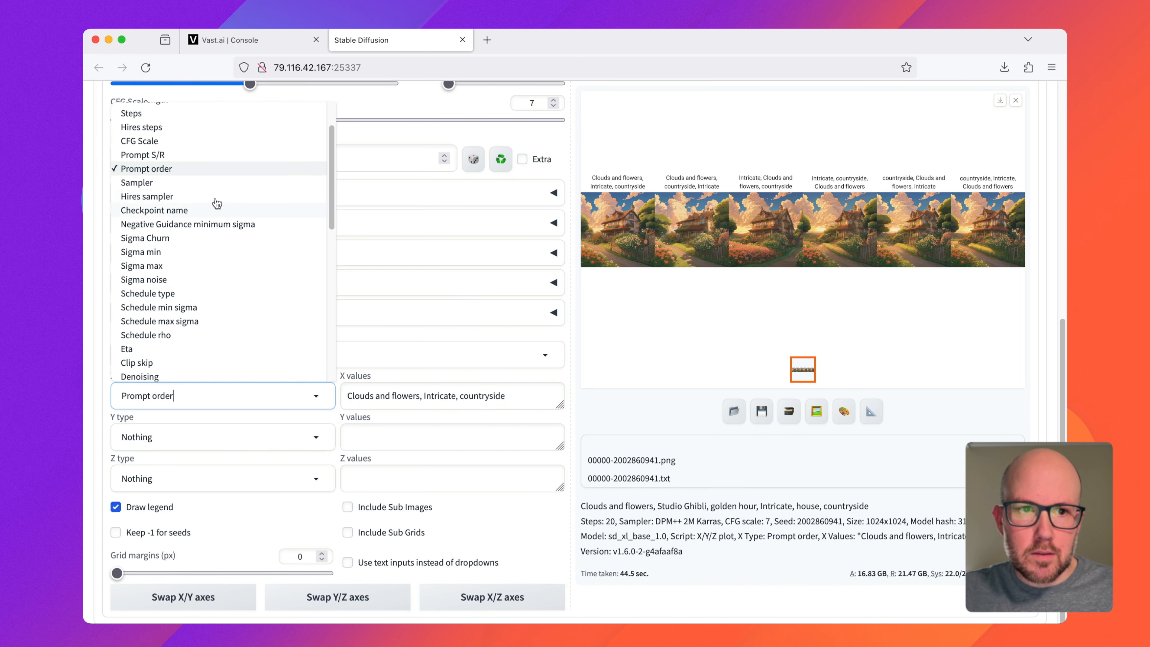
{"action": "left_click", "coordinate": [205, 186]}
Step: Examine the sampling methods available in the generation settings without changing the selected one
{"action": "scroll", "coordinate": [254, 319], "scroll_direction": "up", "scroll_amount": 4}
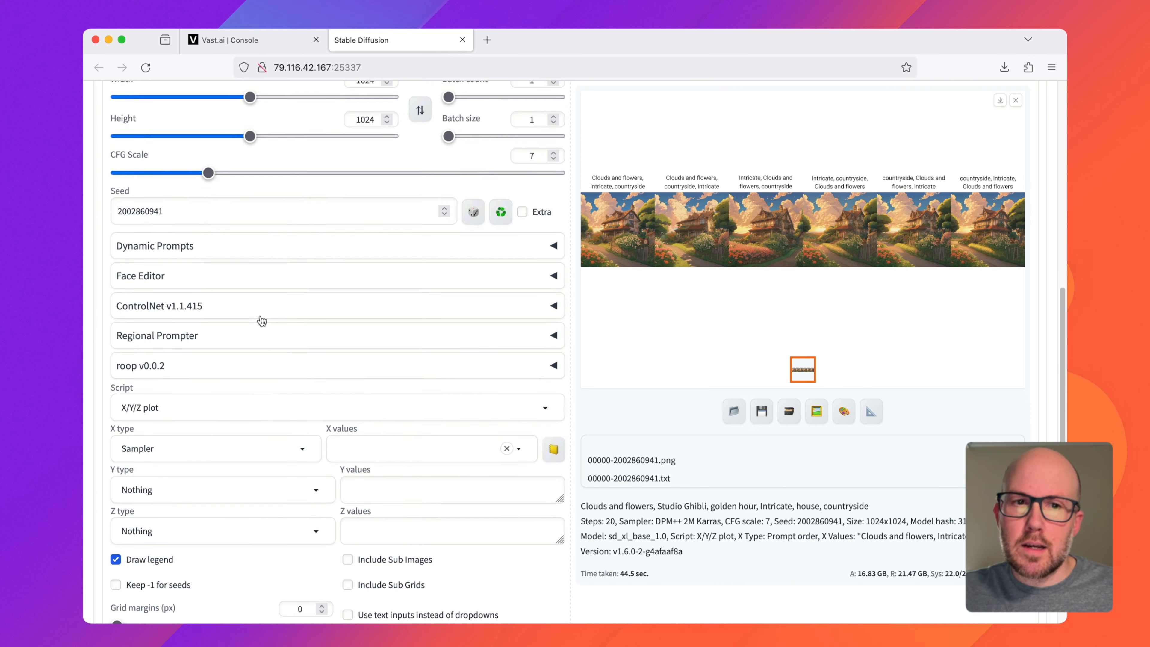
{"action": "scroll", "coordinate": [278, 333], "scroll_direction": "up", "scroll_amount": 3}
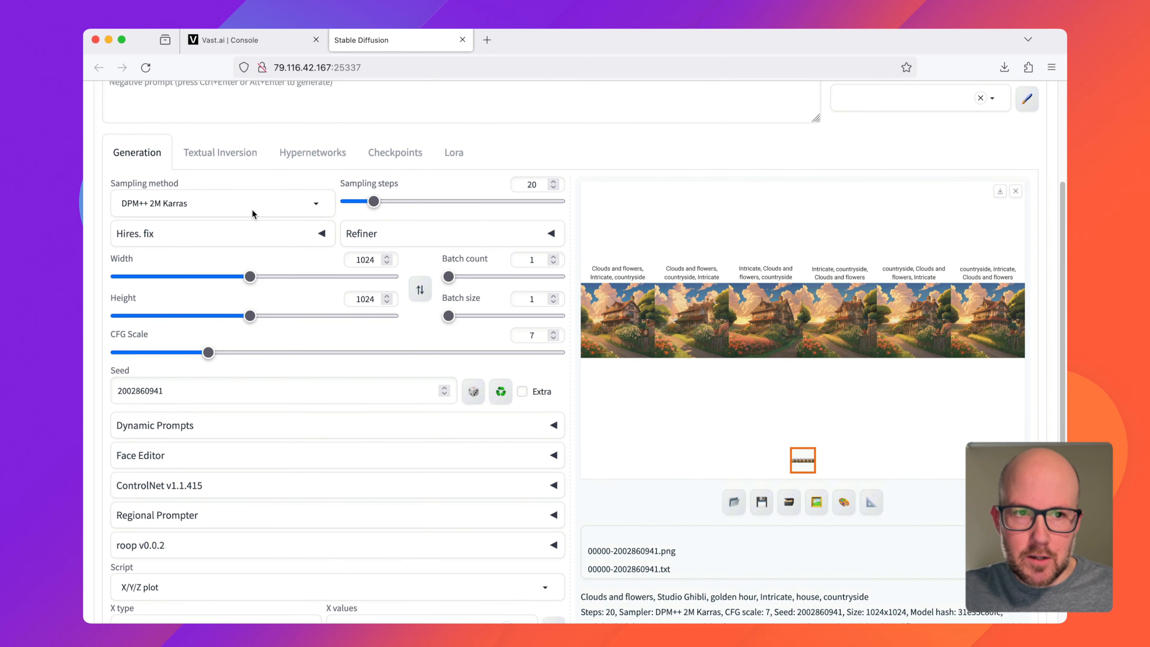
{"action": "left_click", "coordinate": [147, 200]}
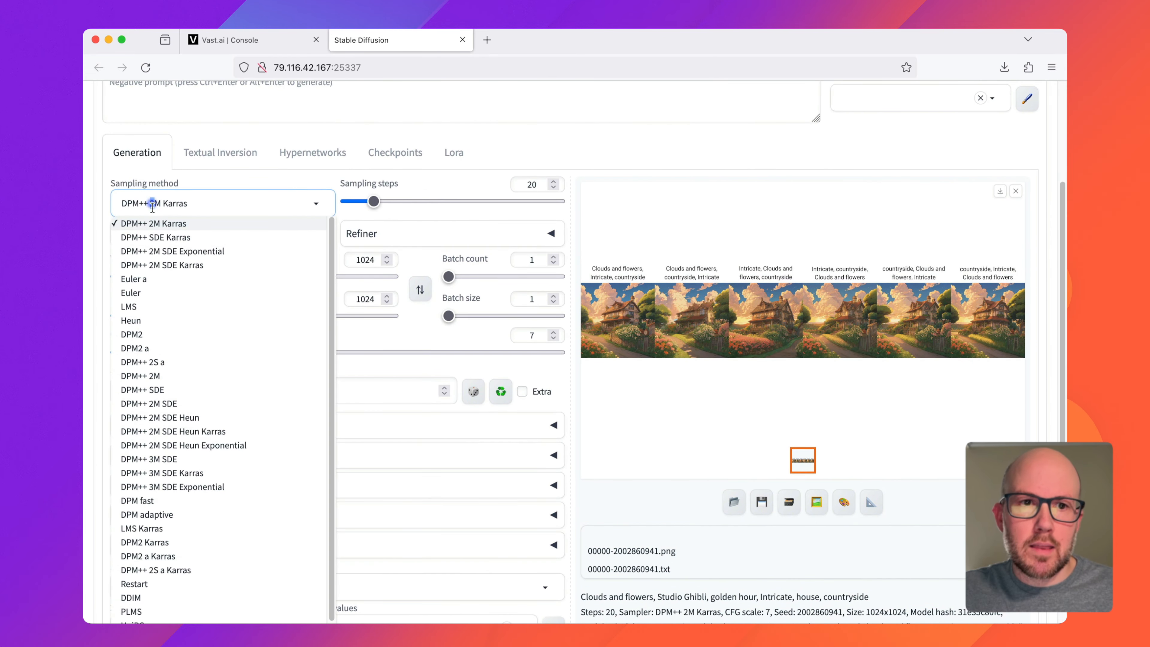
{"action": "scroll", "coordinate": [200, 377], "scroll_direction": "up", "scroll_amount": 3}
{"action": "scroll", "coordinate": [203, 379], "scroll_direction": "down", "scroll_amount": 3}
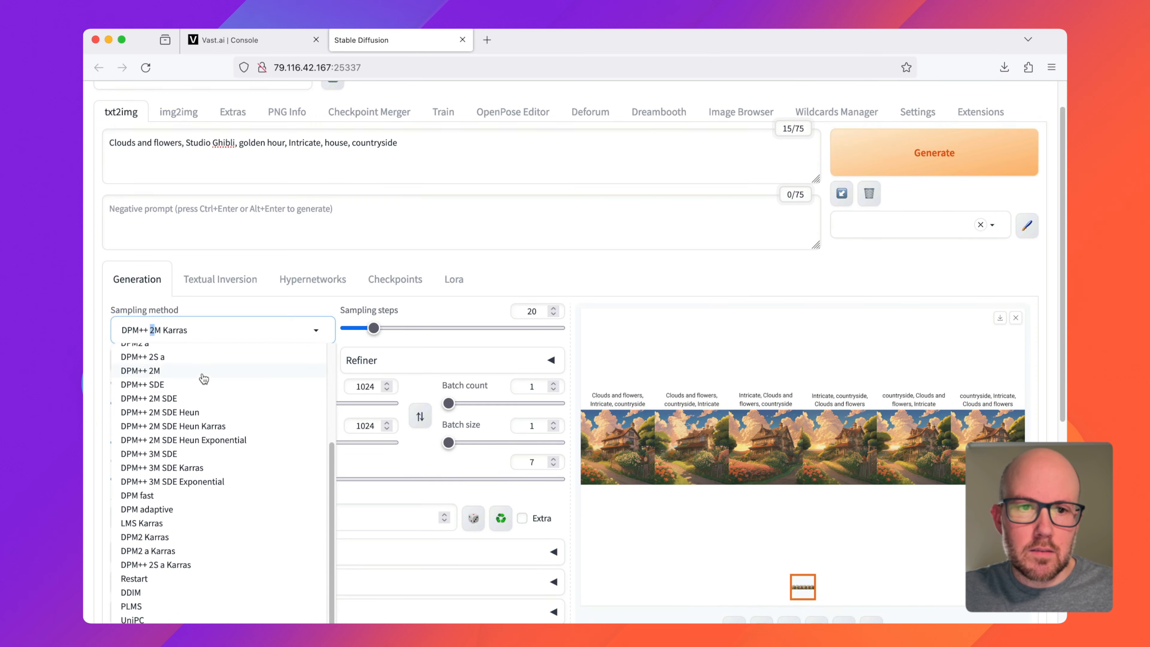
{"action": "scroll", "coordinate": [205, 380], "scroll_direction": "down", "scroll_amount": 1}
{"action": "scroll", "coordinate": [215, 354], "scroll_direction": "up", "scroll_amount": 1}
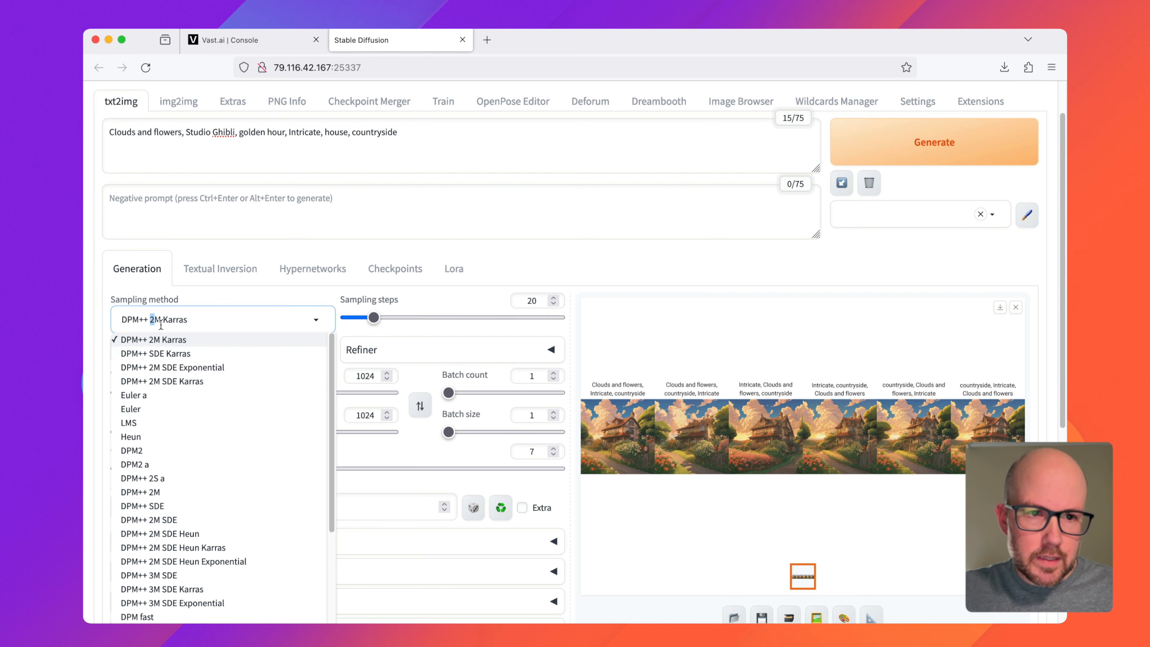
{"action": "left_click", "coordinate": [727, 295]}
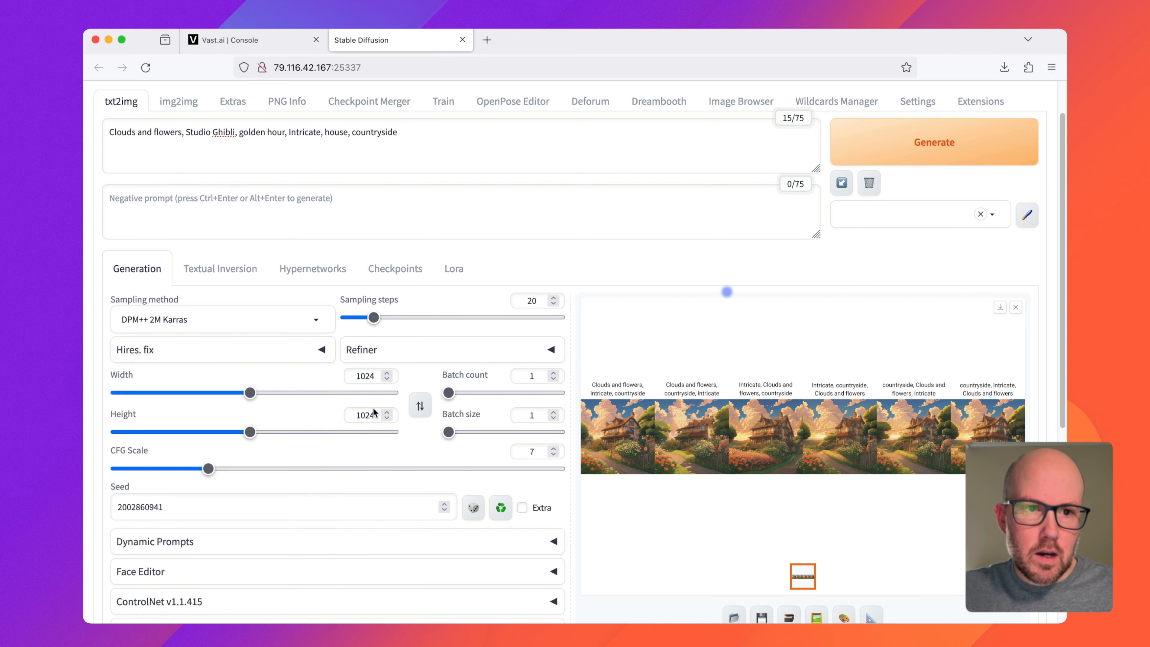
Step: Add the samplers DPM++ 2M Karras, Euler a and DPM++ 3M SDE Exponential as X values
{"action": "scroll", "coordinate": [316, 453], "scroll_direction": "down", "scroll_amount": 5}
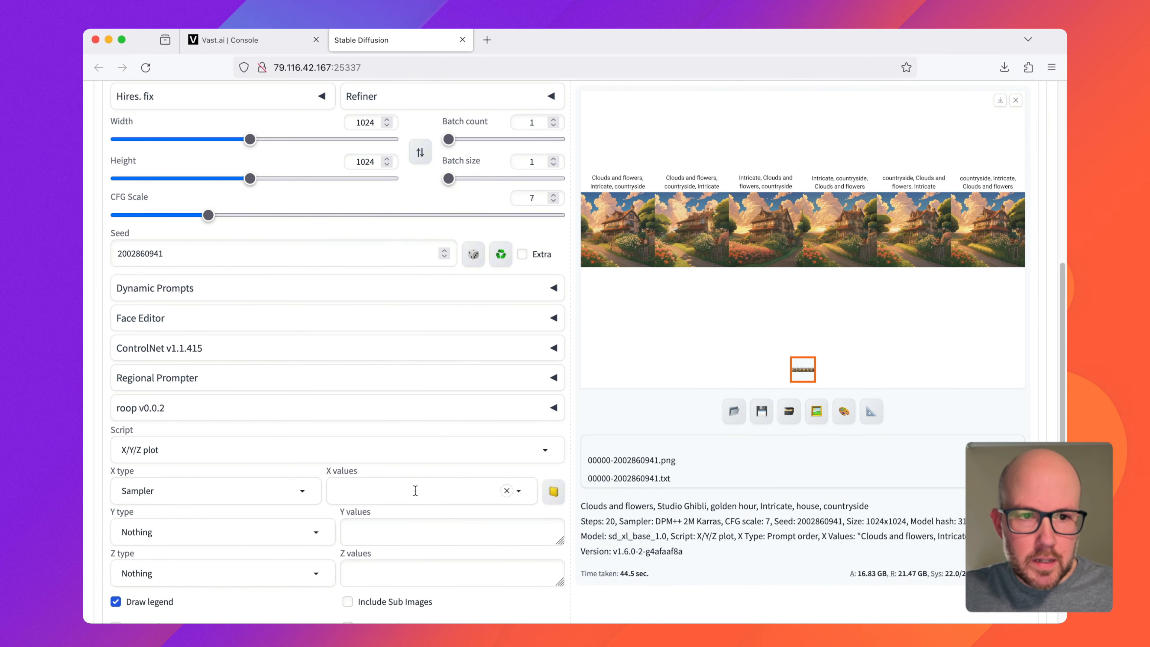
{"action": "left_click", "coordinate": [415, 490]}
{"action": "left_click", "coordinate": [401, 110]}
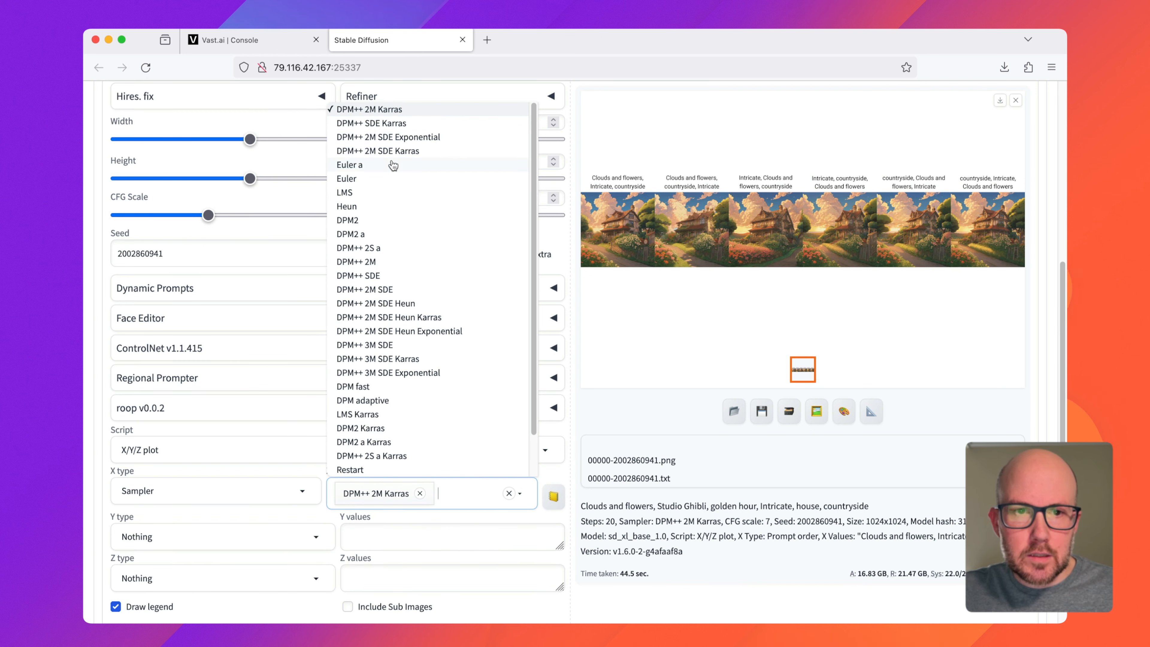
{"action": "left_click", "coordinate": [384, 169]}
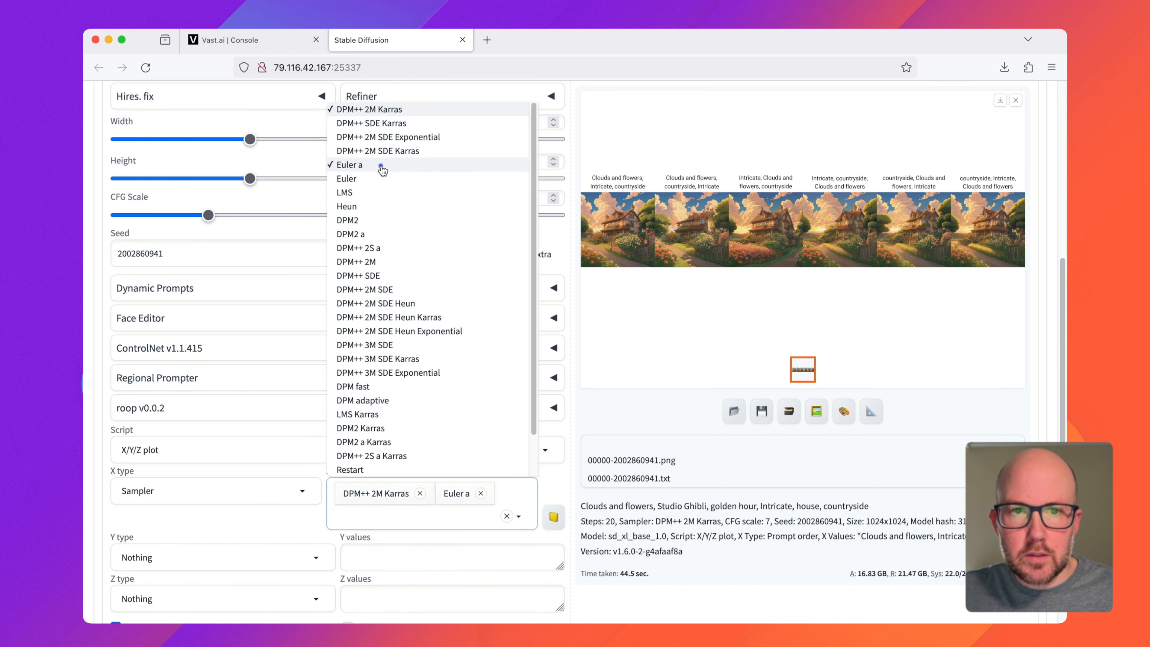
{"action": "scroll", "coordinate": [424, 327], "scroll_direction": "down", "scroll_amount": 3}
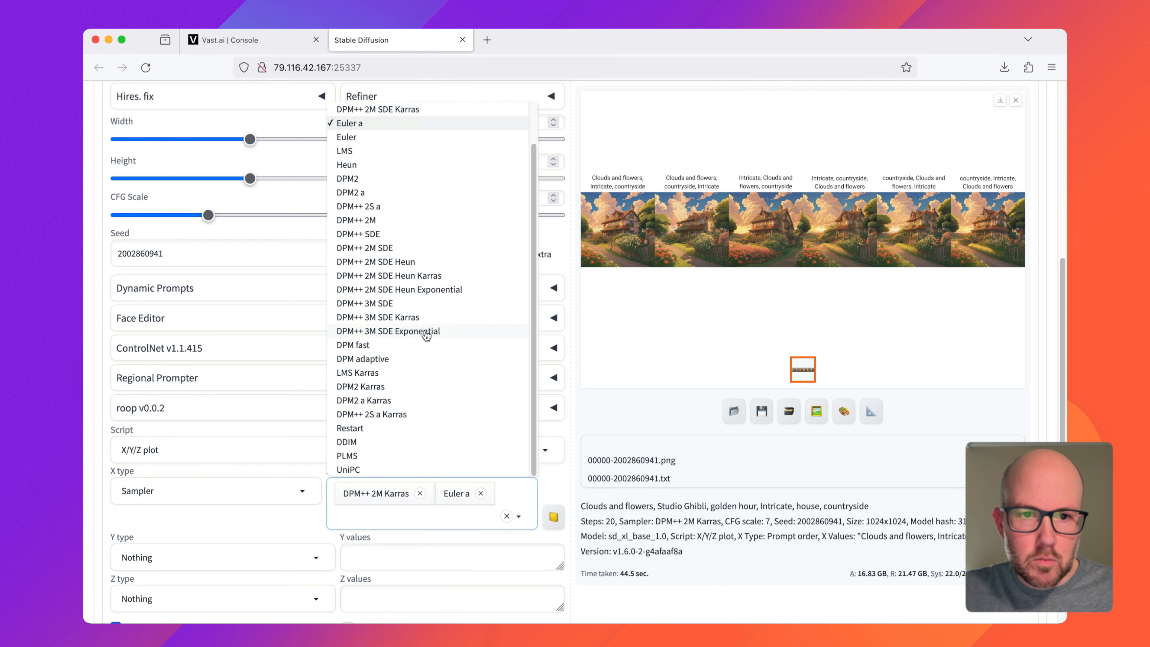
{"action": "scroll", "coordinate": [426, 333], "scroll_direction": "up", "scroll_amount": 2}
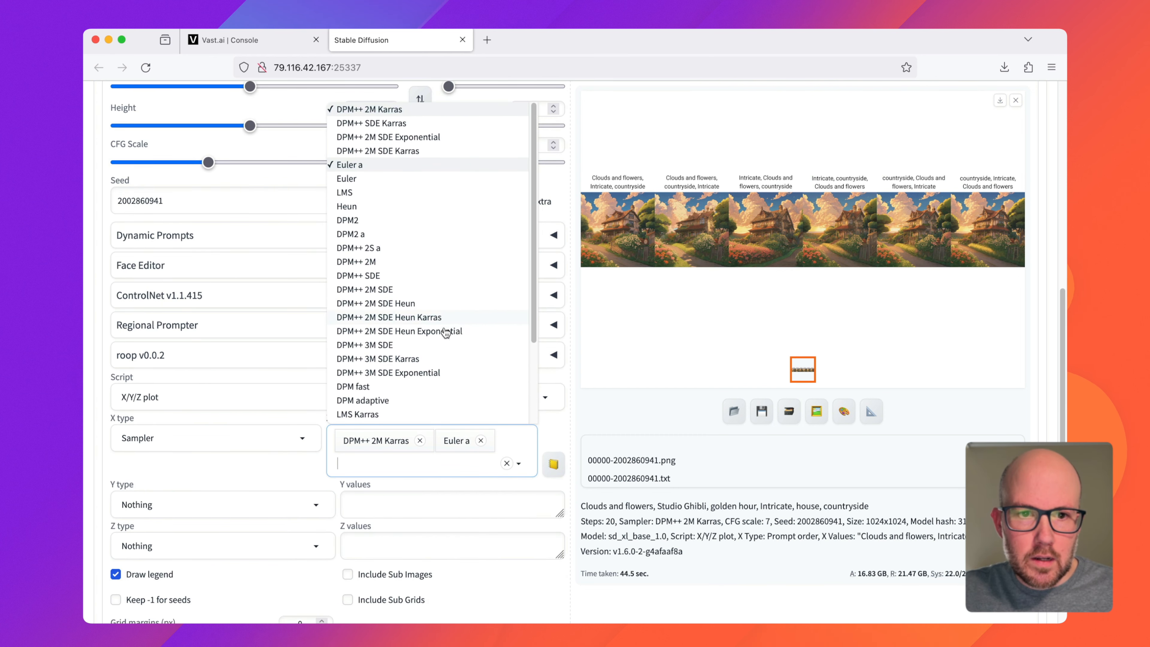
{"action": "left_click", "coordinate": [431, 373]}
{"action": "left_click", "coordinate": [578, 430]}
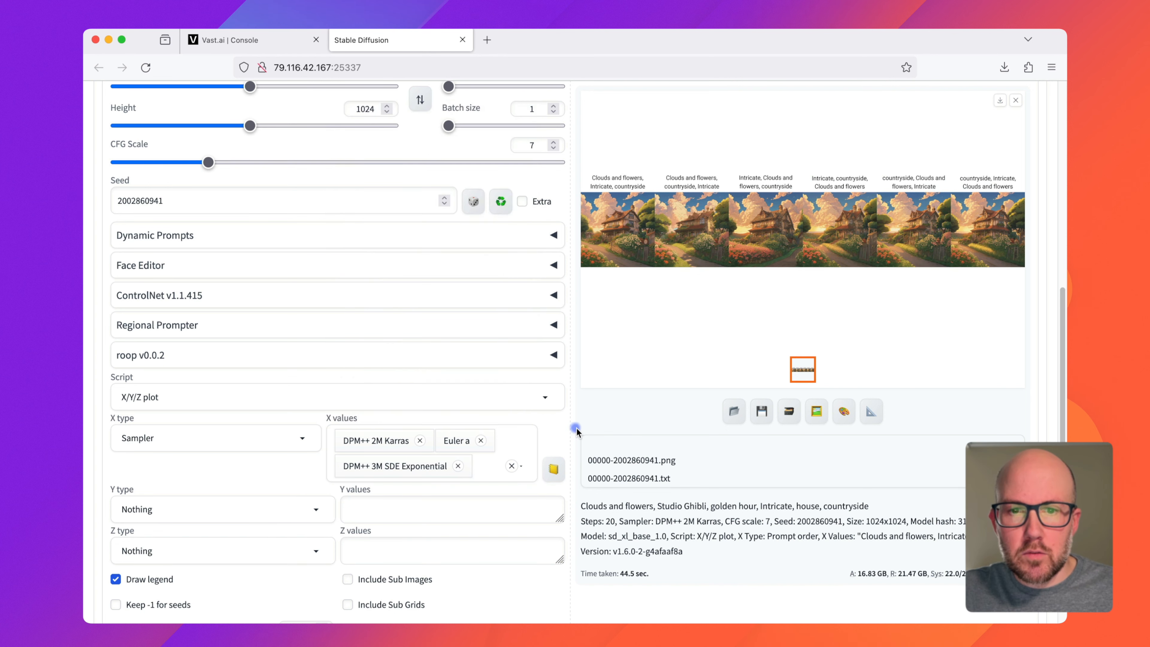
Step: Generate the sampler comparison grid, view it enlarged and close the enlarged view
{"action": "scroll", "coordinate": [256, 474], "scroll_direction": "up", "scroll_amount": 10}
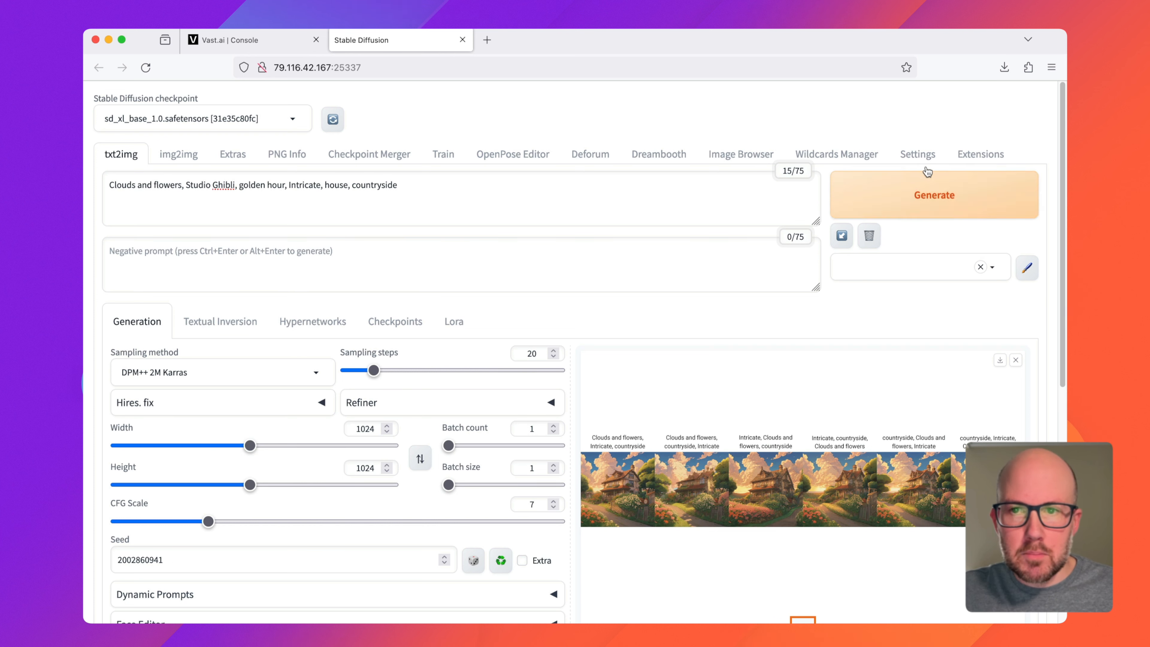
{"action": "left_click", "coordinate": [914, 207]}
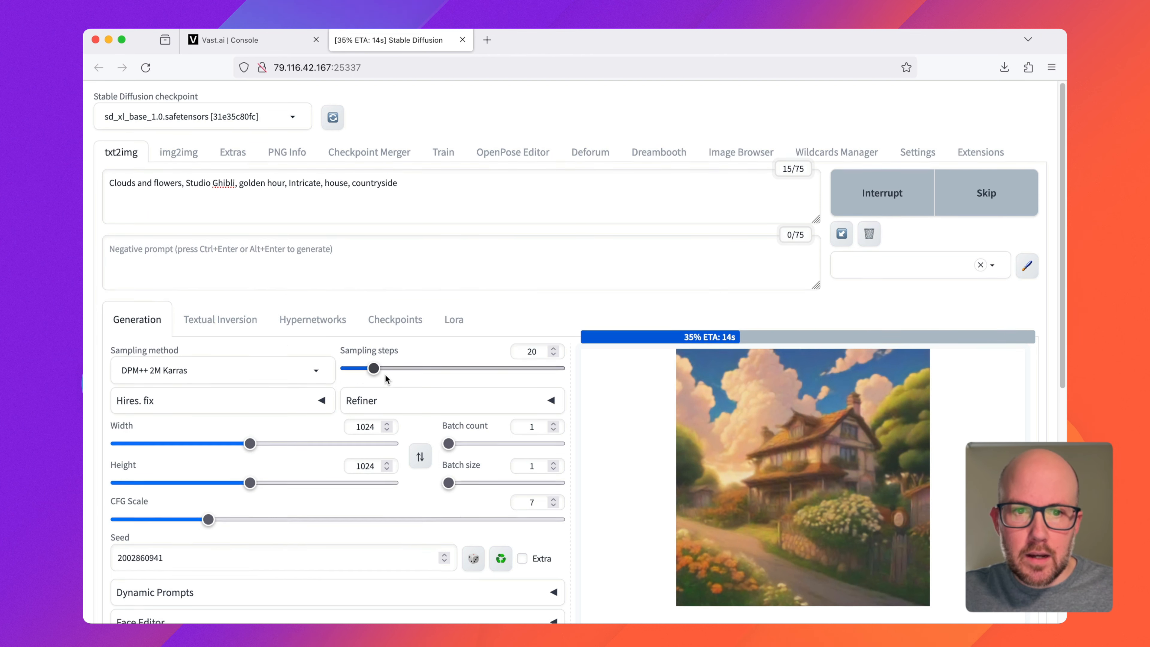
{"action": "scroll", "coordinate": [384, 374], "scroll_direction": "down", "scroll_amount": 3}
{"action": "scroll", "coordinate": [471, 367], "scroll_direction": "down", "scroll_amount": 2}
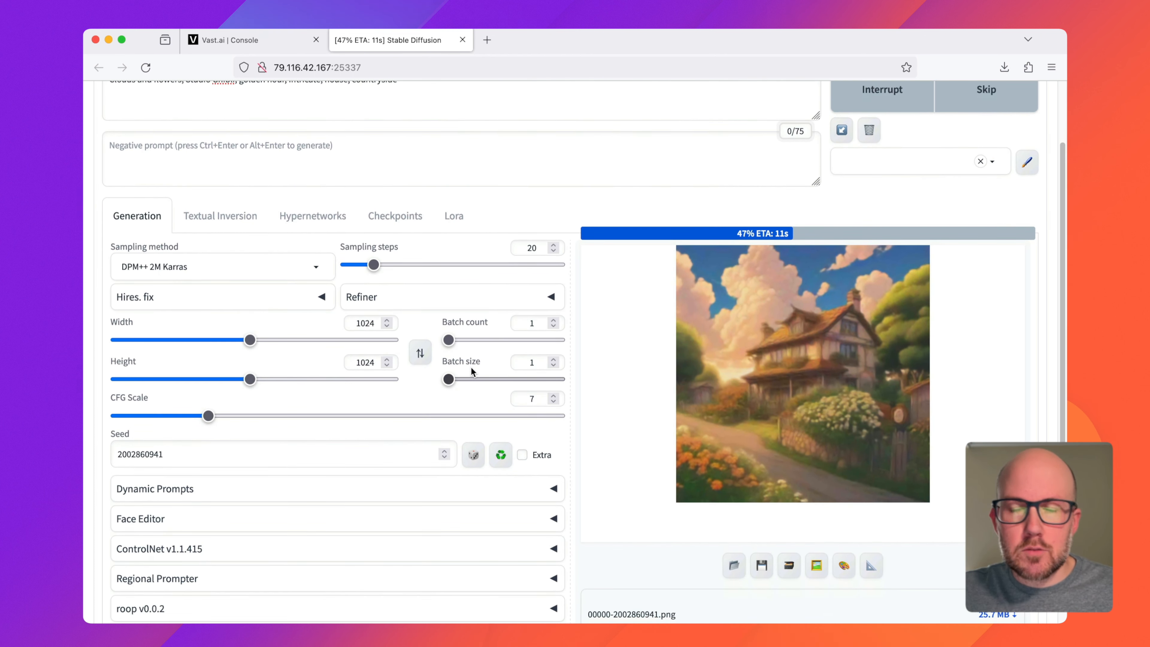
{"action": "scroll", "coordinate": [466, 364], "scroll_direction": "up", "scroll_amount": 5}
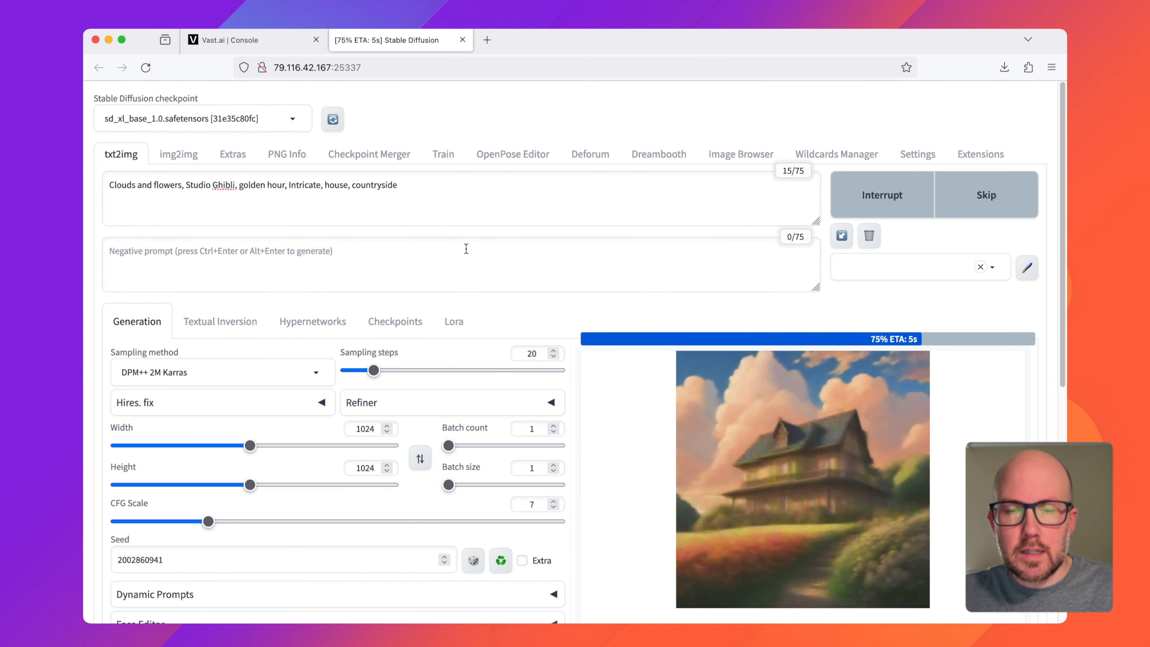
{"action": "left_click", "coordinate": [804, 427]}
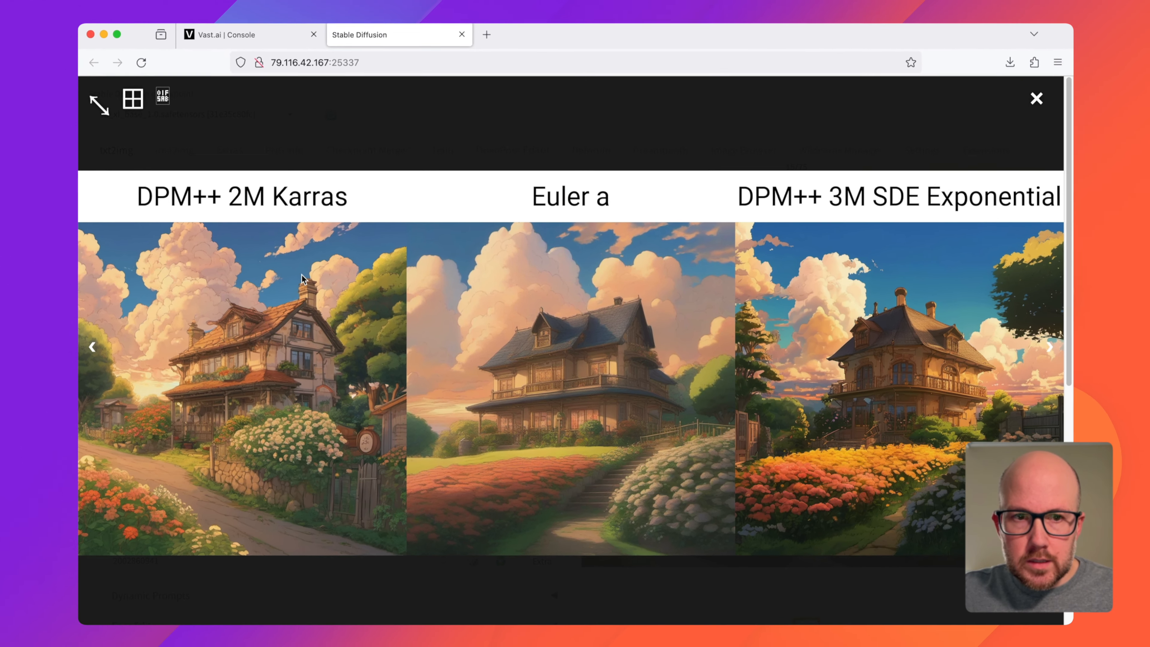
{"action": "left_click", "coordinate": [314, 143]}
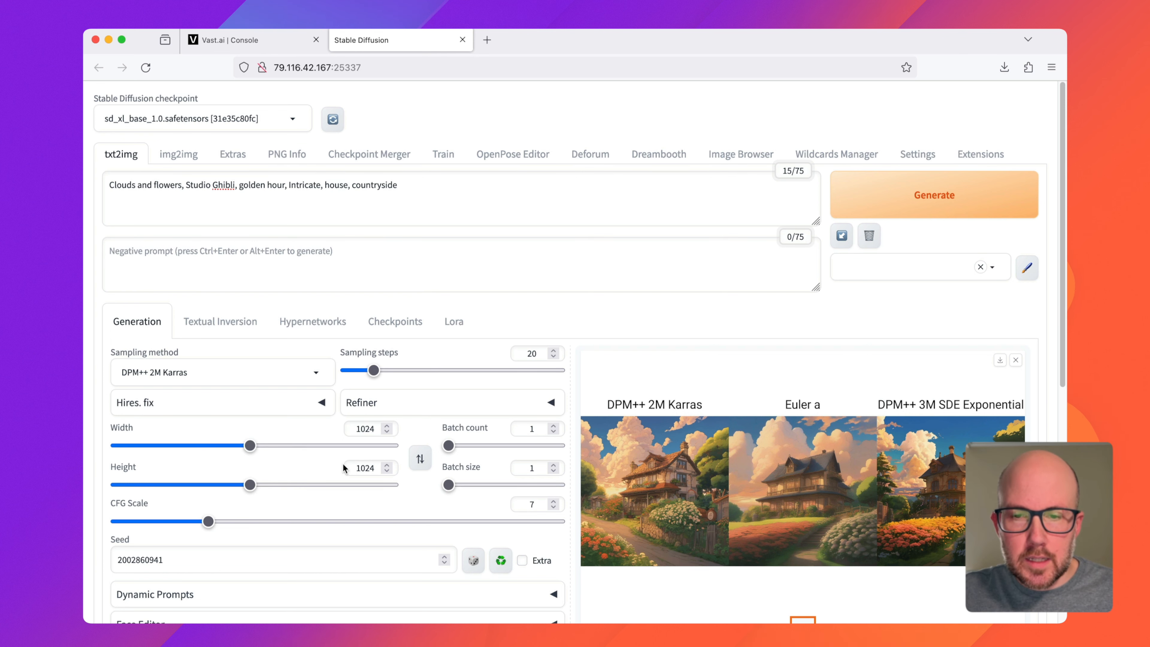
Step: Set the plot's Y type to Steps with the Y values 1-20 (+4)
{"action": "scroll", "coordinate": [343, 462], "scroll_direction": "down", "scroll_amount": 4}
{"action": "scroll", "coordinate": [342, 463], "scroll_direction": "down", "scroll_amount": 4}
{"action": "left_click", "coordinate": [287, 516]}
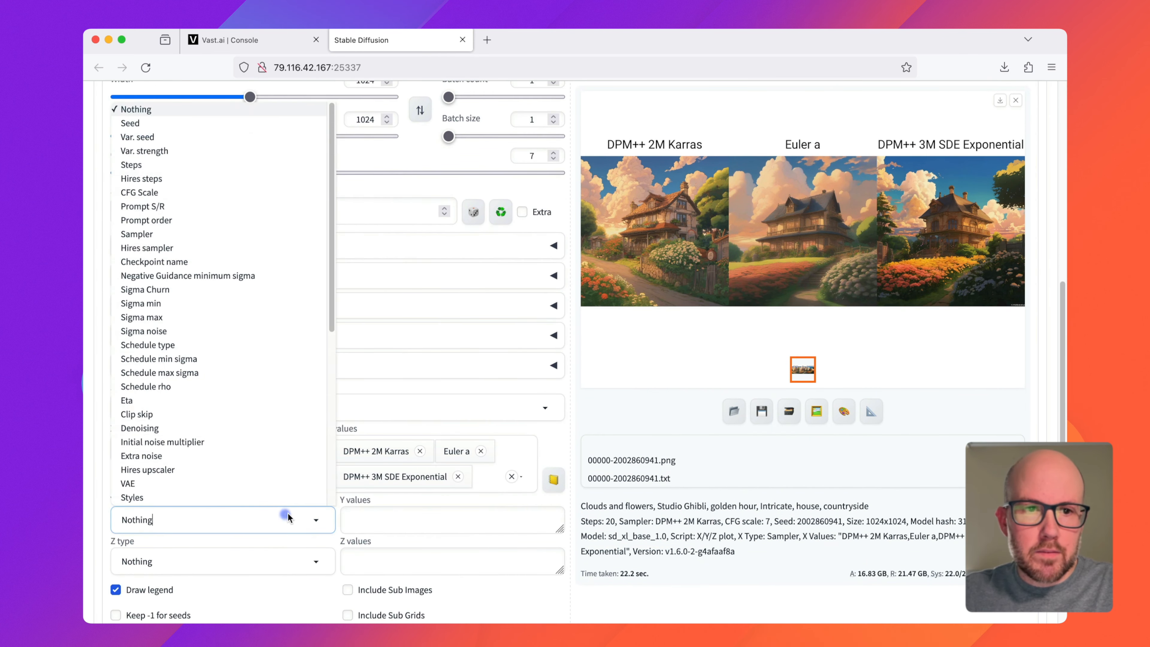
{"action": "left_click", "coordinate": [205, 166]}
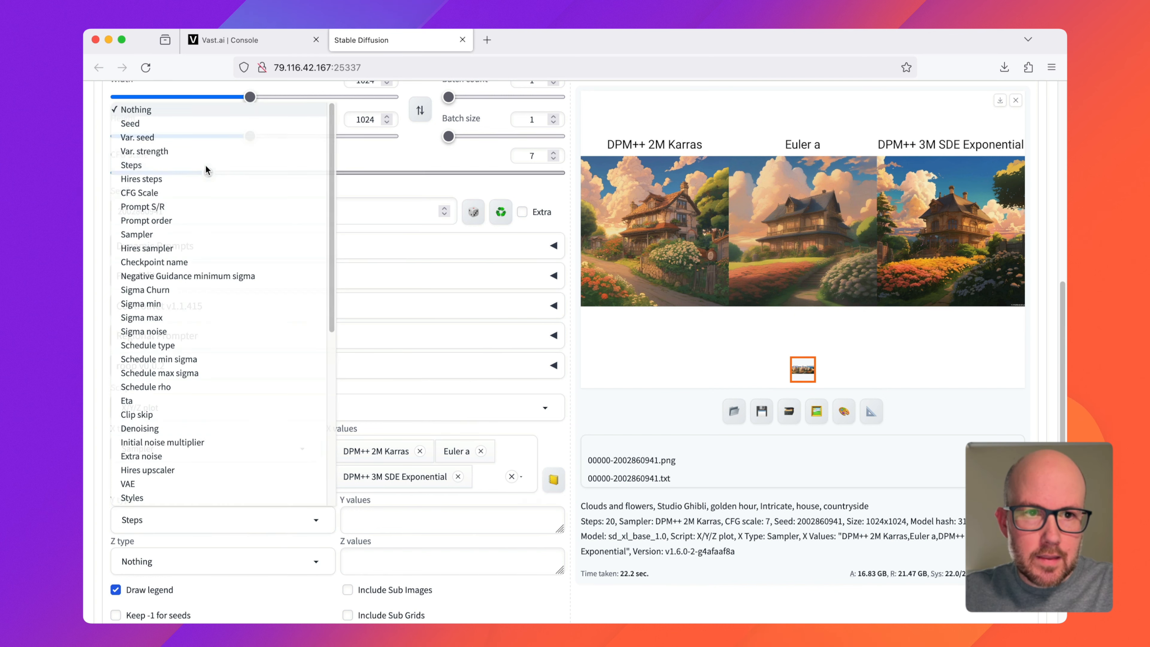
{"action": "left_click", "coordinate": [400, 515]}
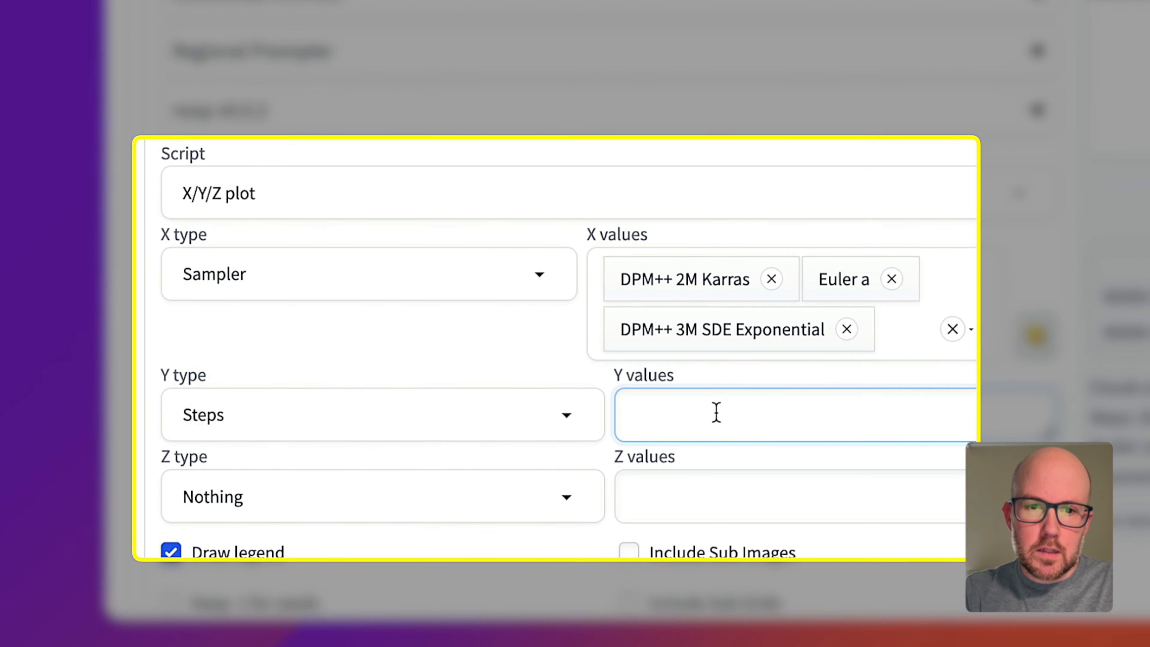
{"action": "type", "text": "1-20 (+5"}
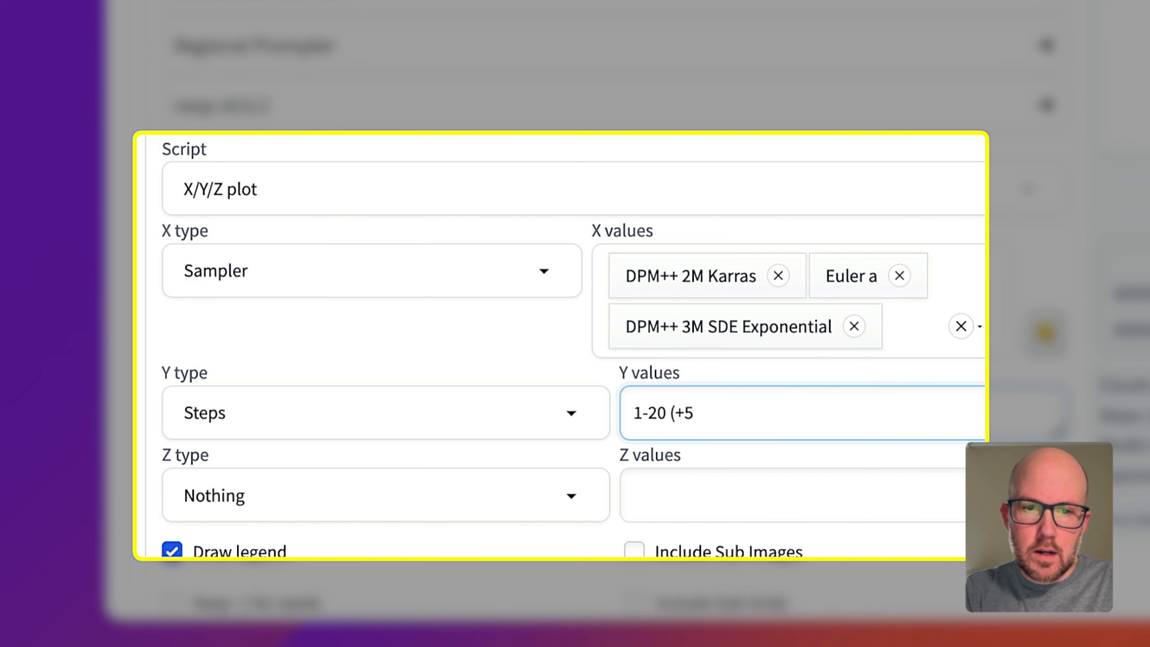
{"action": "double_click", "coordinate": [688, 413]}
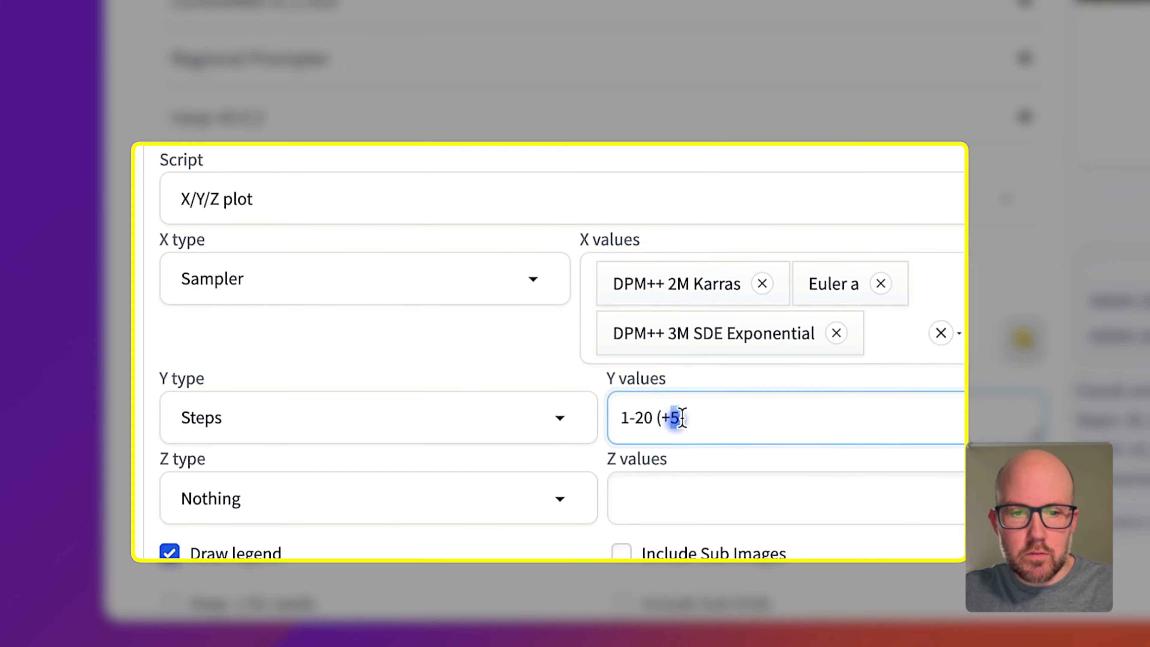
{"action": "type", "text": "4"}
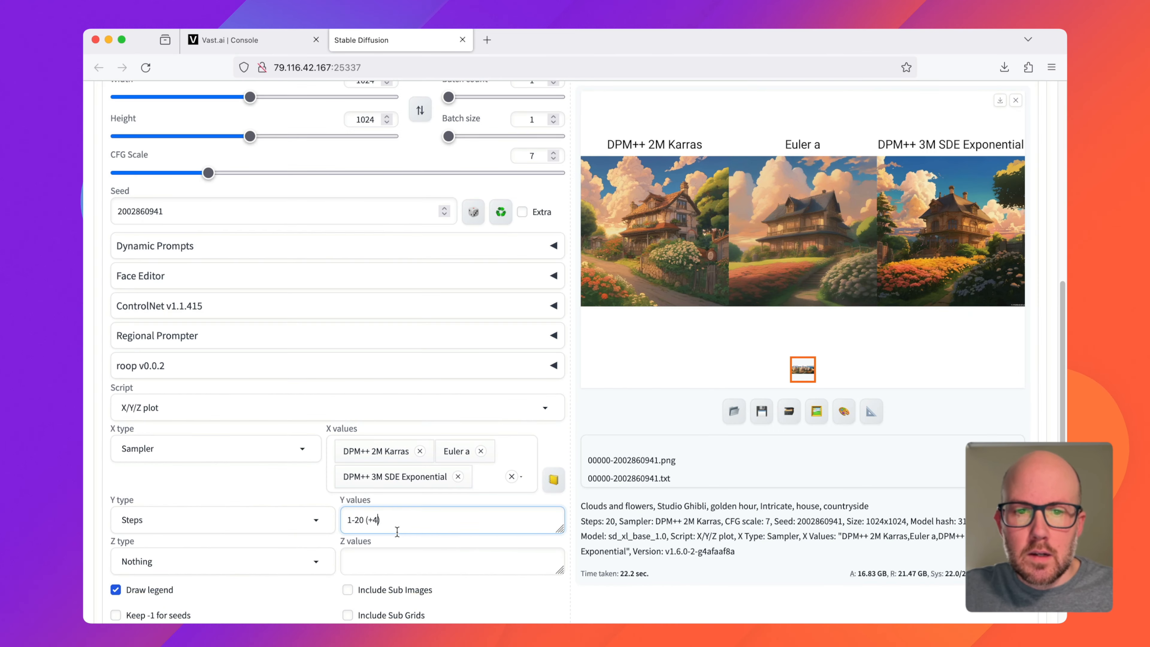
Step: Generate the grid comparing samplers against steps, view it enlarged and close the enlarged view
{"action": "scroll", "coordinate": [850, 377], "scroll_direction": "up", "scroll_amount": 10}
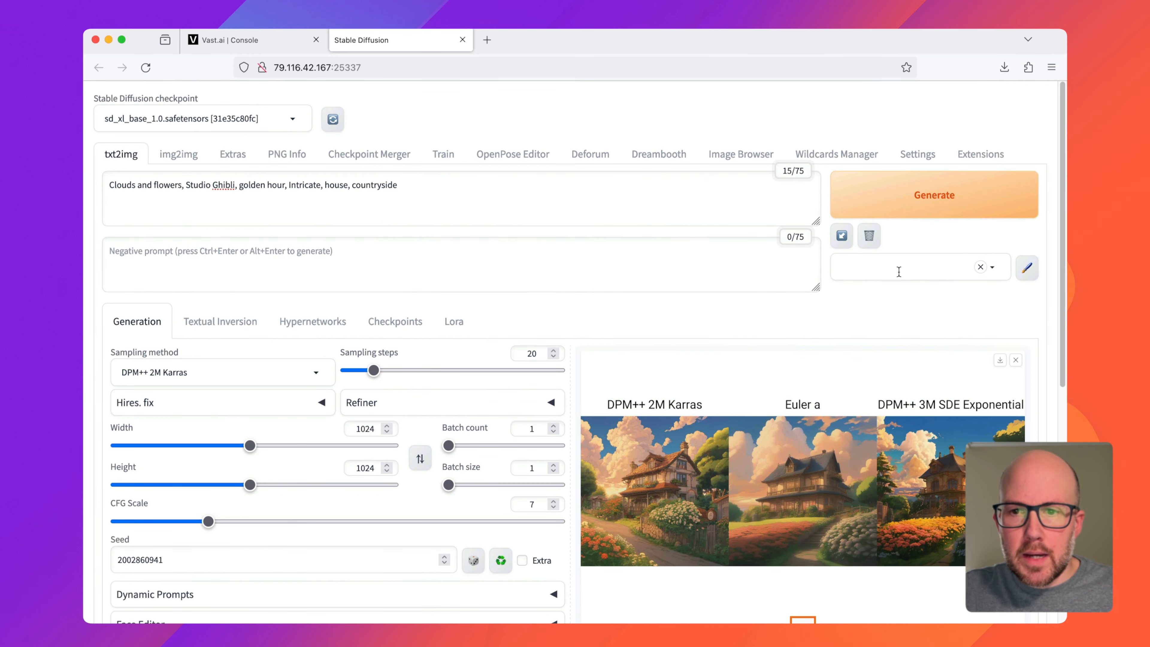
{"action": "left_click", "coordinate": [888, 209]}
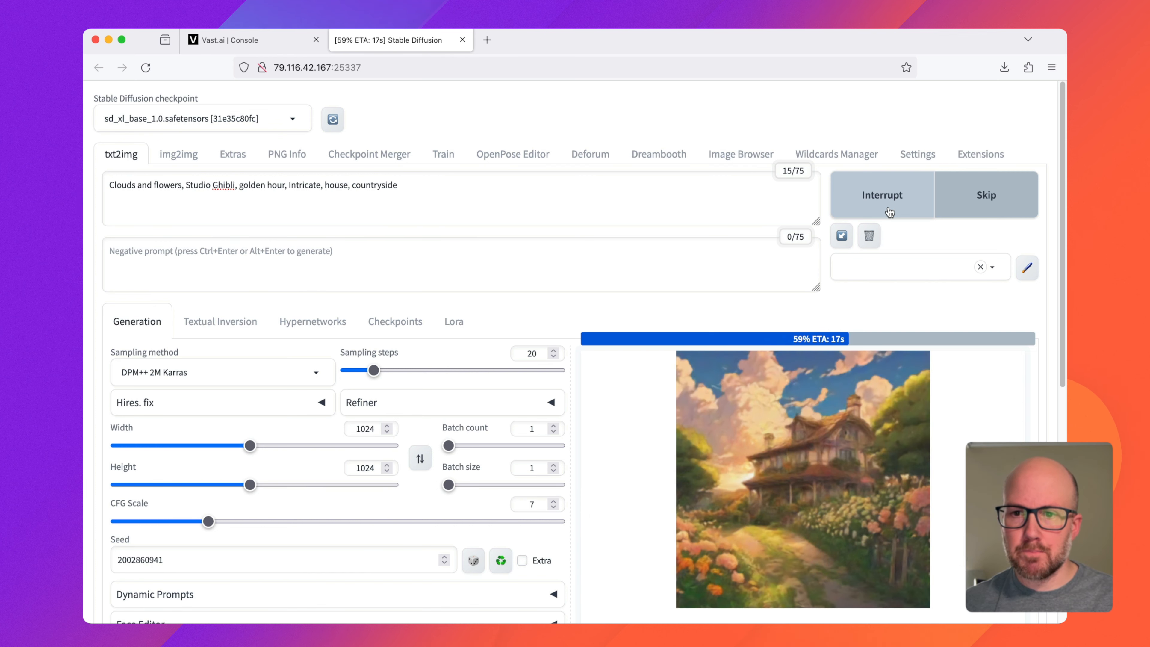
{"action": "left_click", "coordinate": [860, 438]}
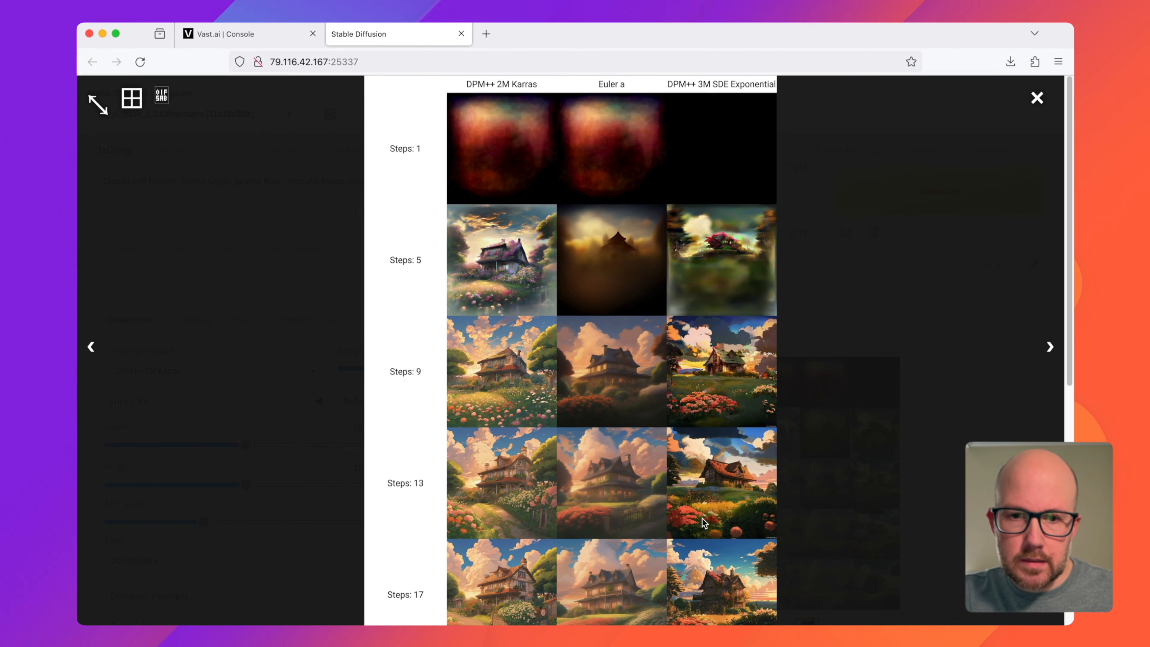
{"action": "left_click", "coordinate": [869, 488]}
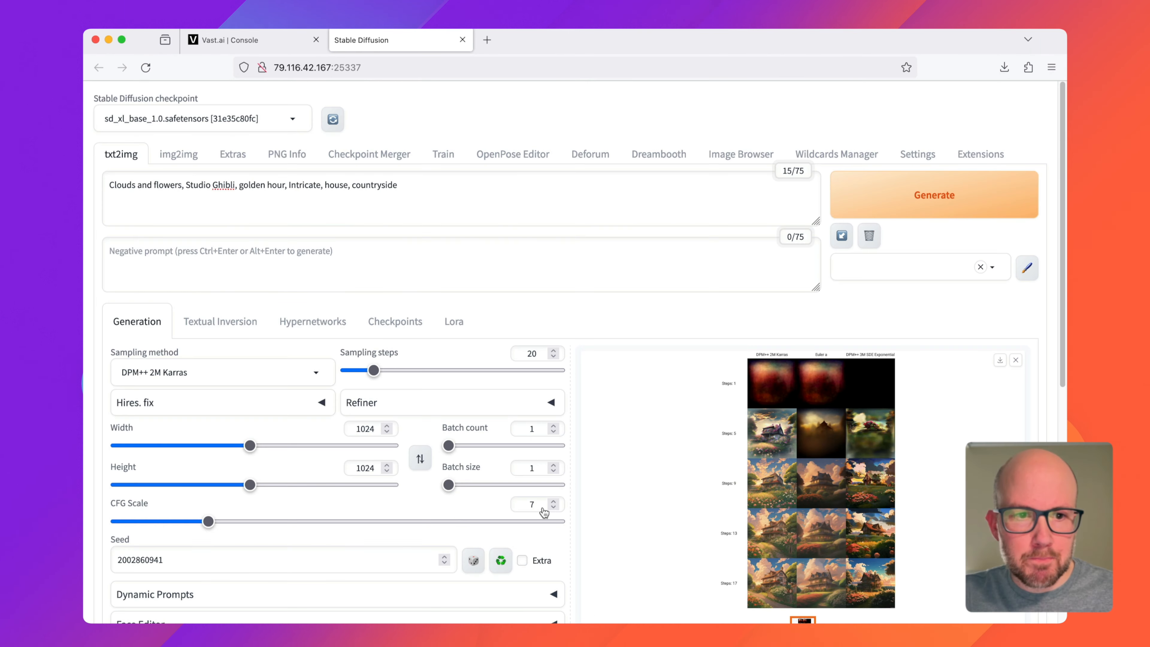
Step: Change the plot's X type from Sampler to Checkpoint name
{"action": "scroll", "coordinate": [277, 453], "scroll_direction": "down", "scroll_amount": 5}
{"action": "left_click", "coordinate": [277, 480]}
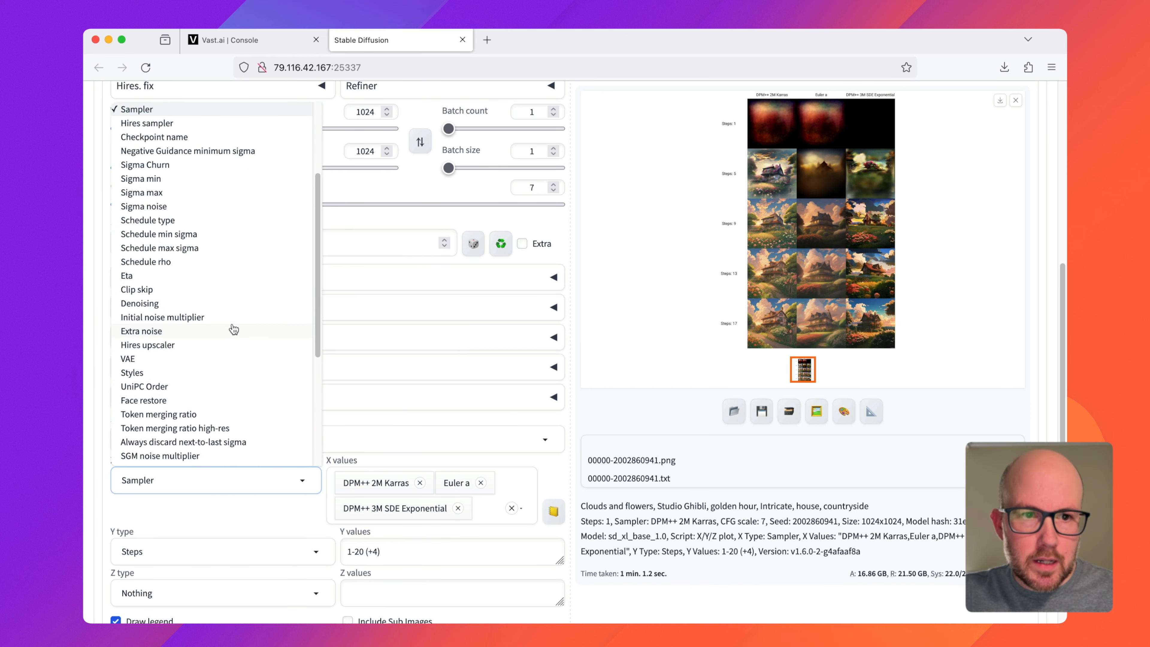
{"action": "scroll", "coordinate": [235, 325], "scroll_direction": "up", "scroll_amount": 5}
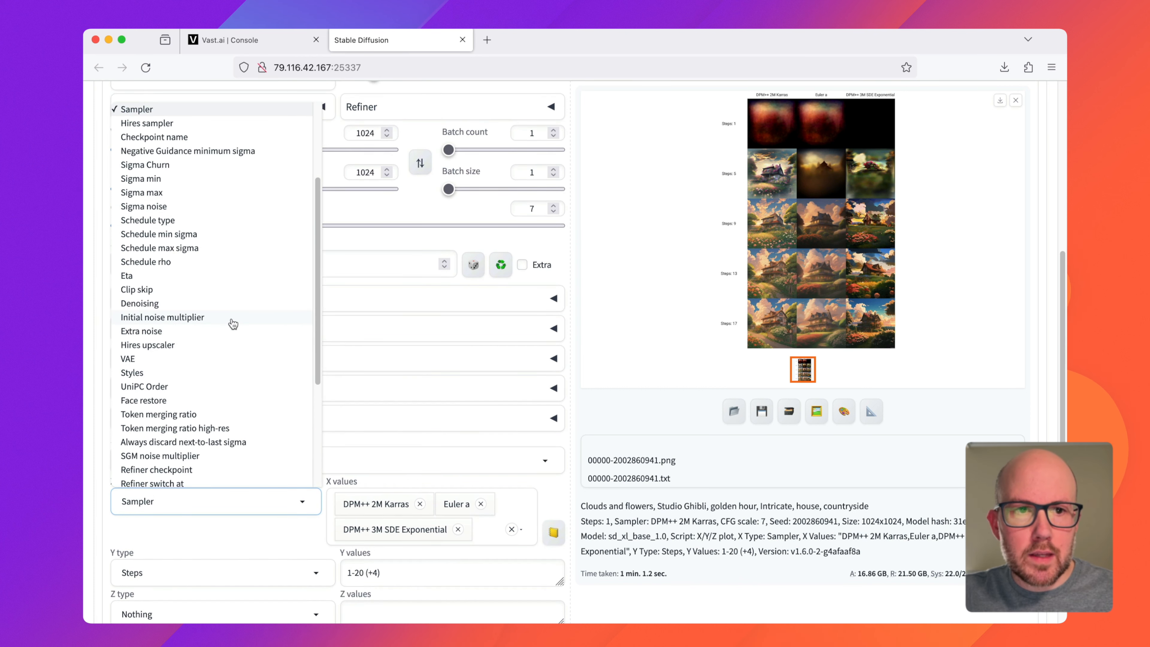
{"action": "scroll", "coordinate": [237, 353], "scroll_direction": "down", "scroll_amount": 2}
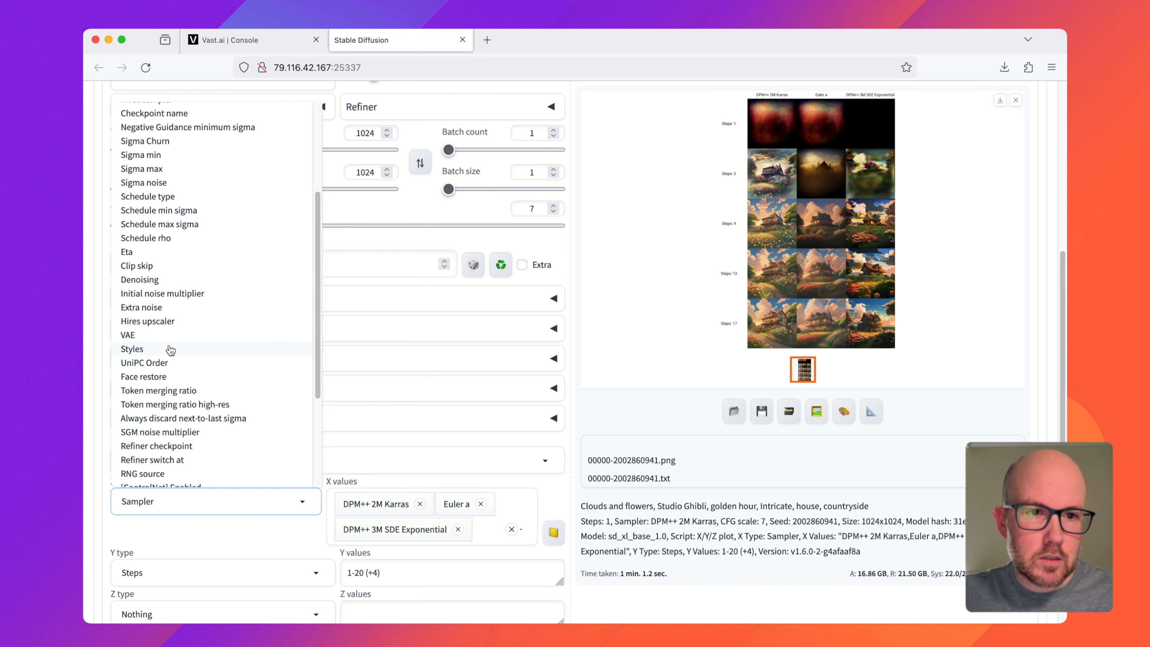
{"action": "scroll", "coordinate": [167, 344], "scroll_direction": "up", "scroll_amount": 2}
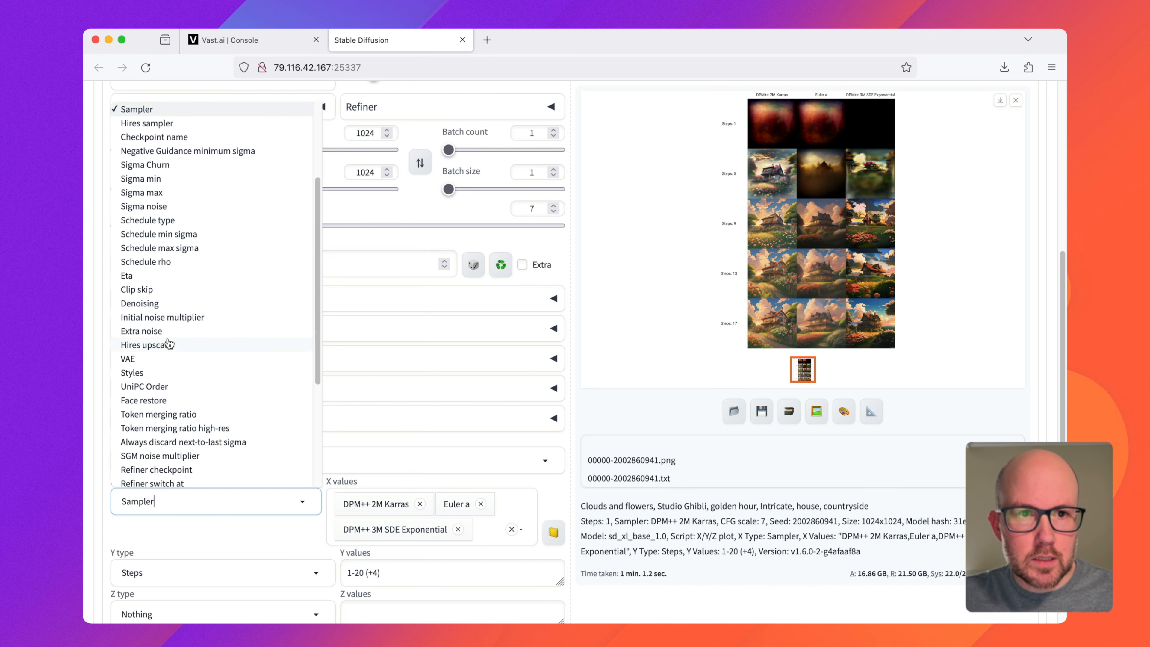
{"action": "scroll", "coordinate": [167, 344], "scroll_direction": "up", "scroll_amount": 1}
{"action": "left_click", "coordinate": [188, 147]}
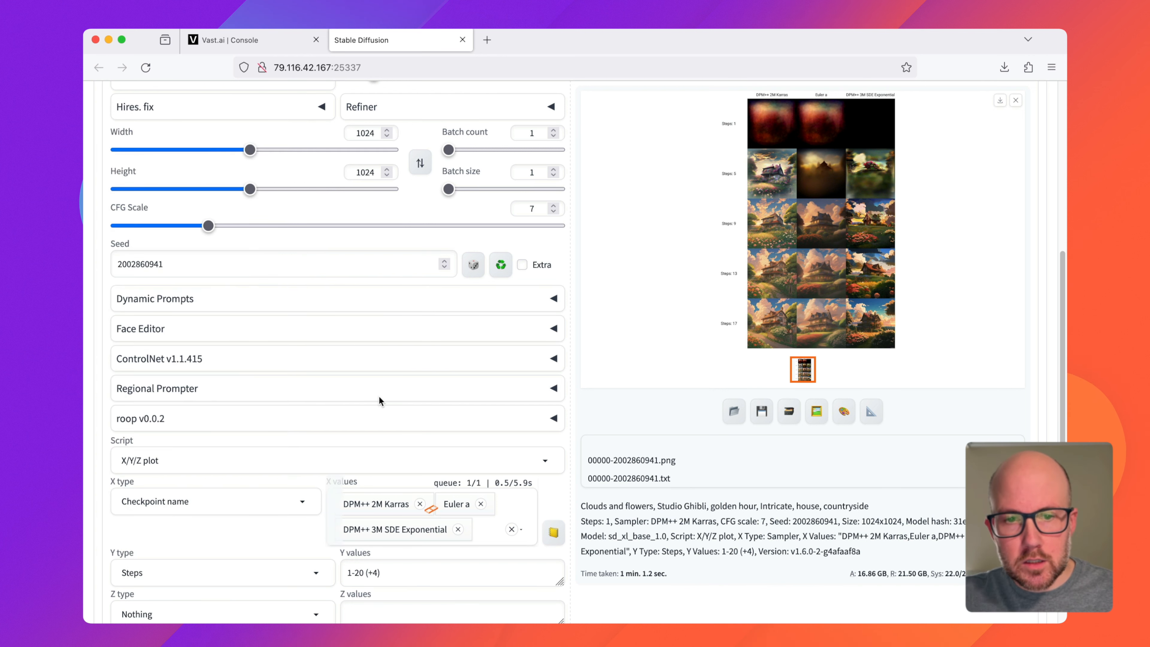
Step: Remove DPM++ 2M Karras, Euler a and DPM++ 3M SDE Exponential from the X values and display the selectable checkpoints
{"action": "left_click", "coordinate": [420, 503]}
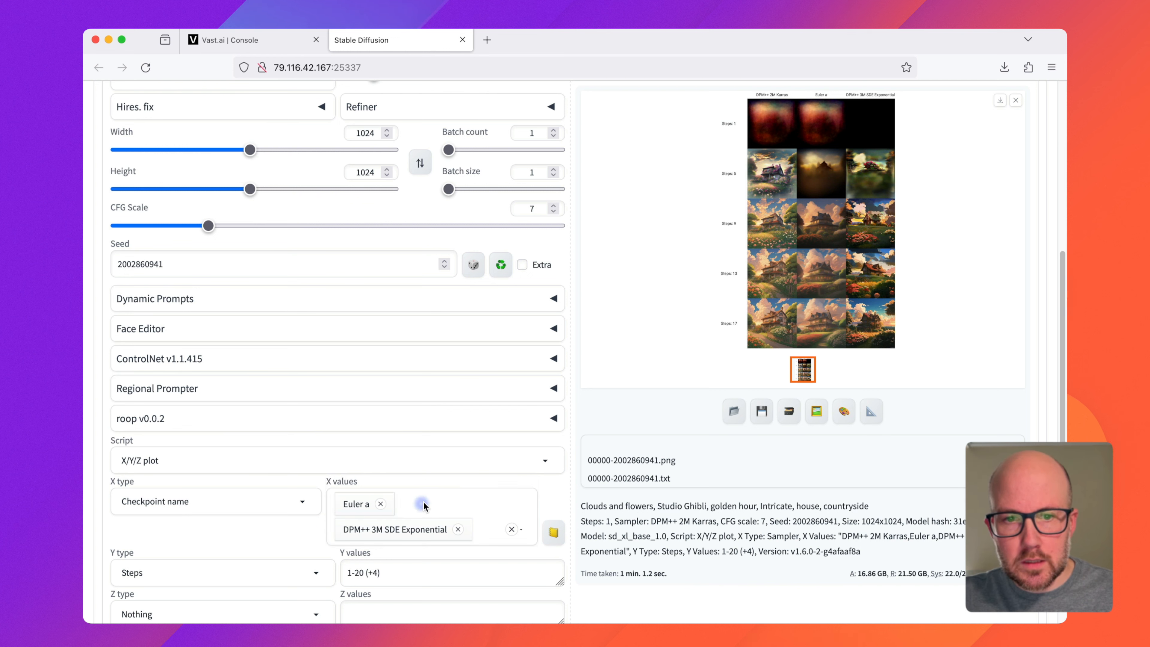
{"action": "left_click", "coordinate": [381, 504]}
{"action": "left_click", "coordinate": [458, 503]}
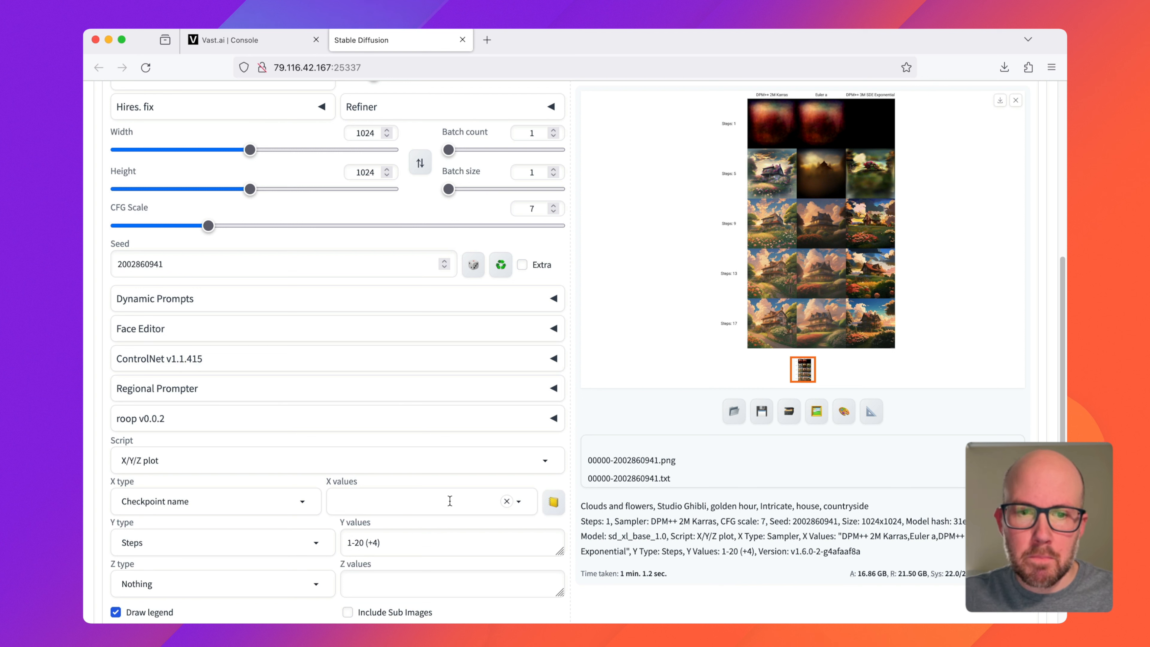
{"action": "left_click", "coordinate": [449, 501]}
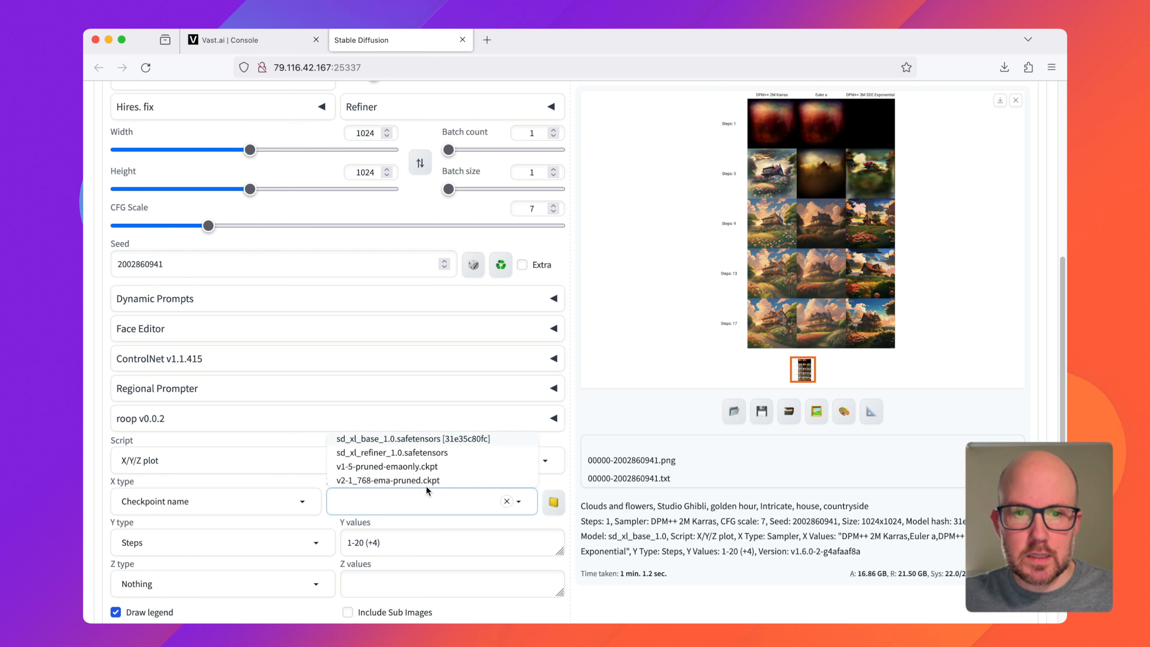
{"action": "left_click", "coordinate": [298, 501]}
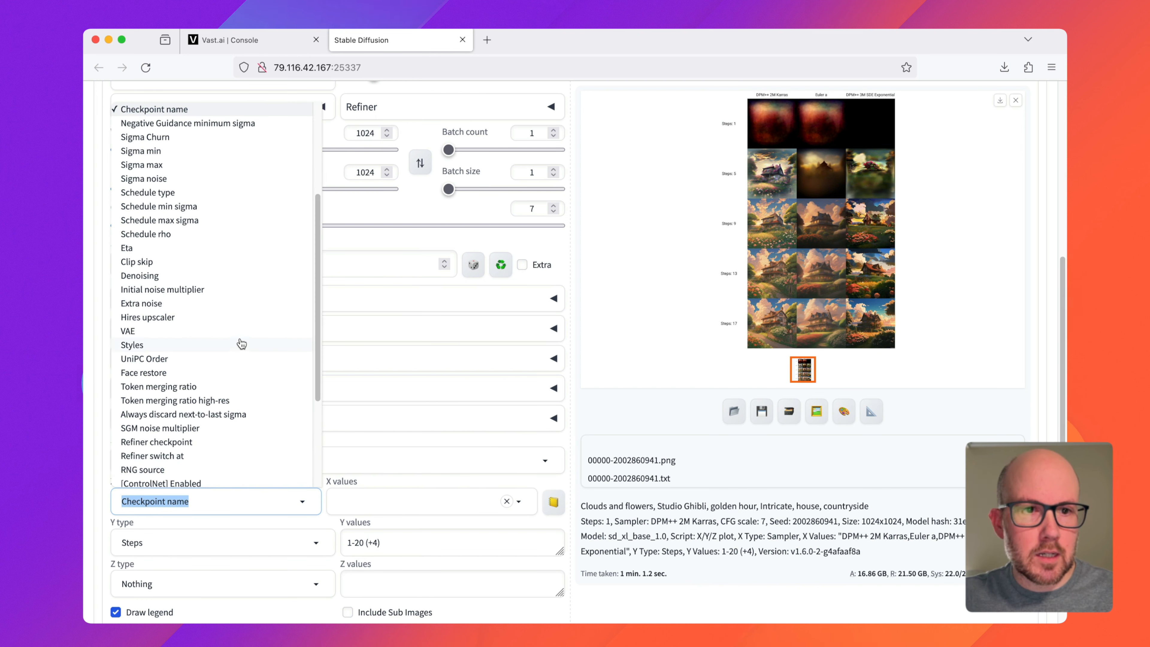
{"action": "scroll", "coordinate": [242, 343], "scroll_direction": "up", "scroll_amount": 3}
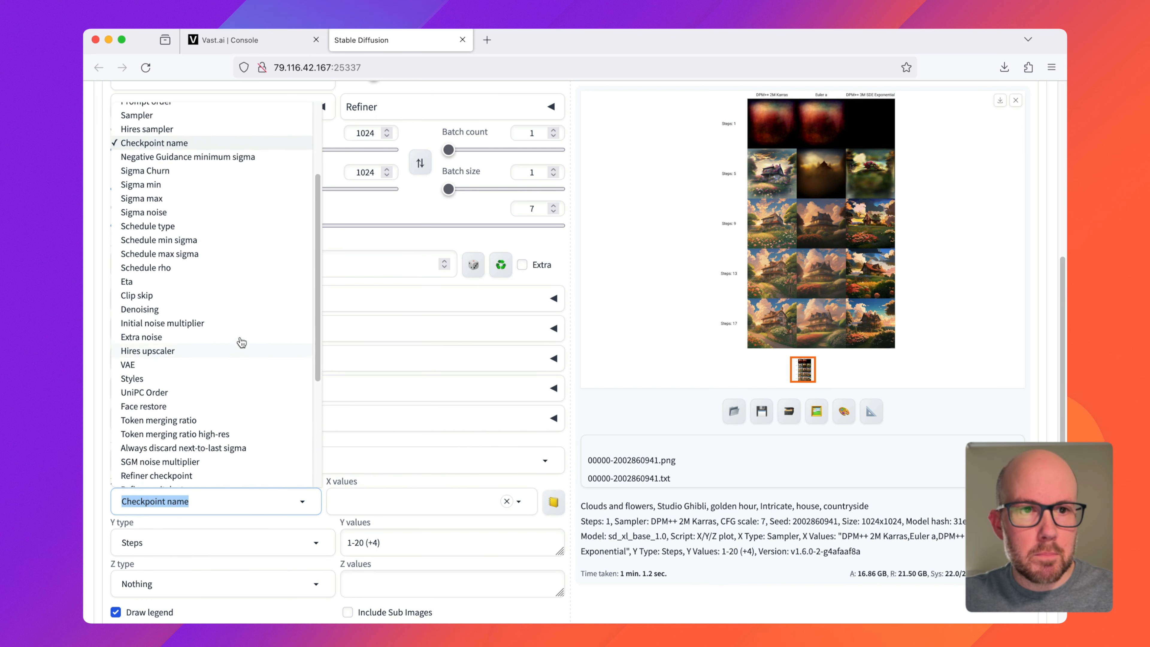
{"action": "scroll", "coordinate": [241, 343], "scroll_direction": "up", "scroll_amount": 3}
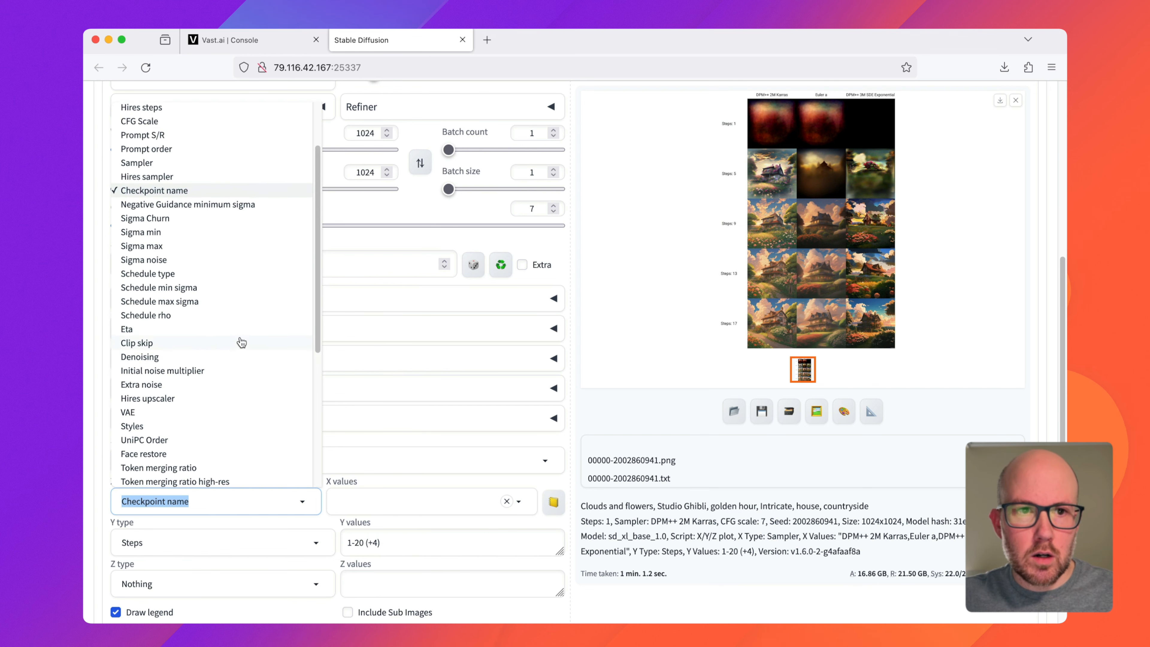
{"action": "scroll", "coordinate": [241, 343], "scroll_direction": "down", "scroll_amount": 3}
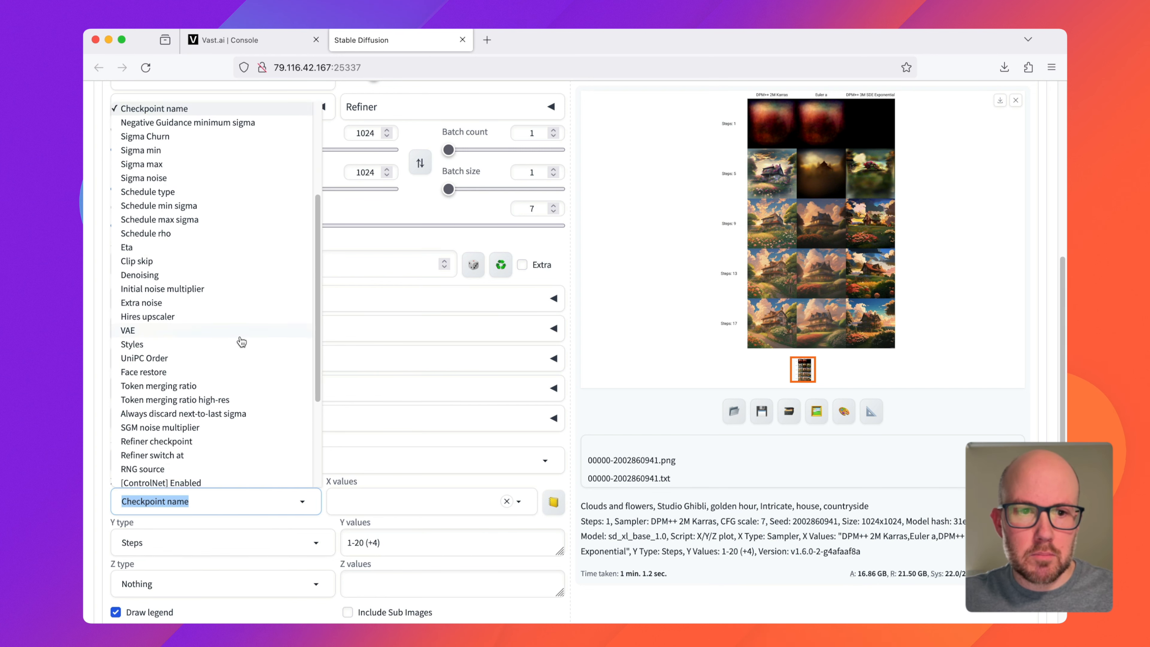
{"action": "scroll", "coordinate": [238, 339], "scroll_direction": "down", "scroll_amount": 2}
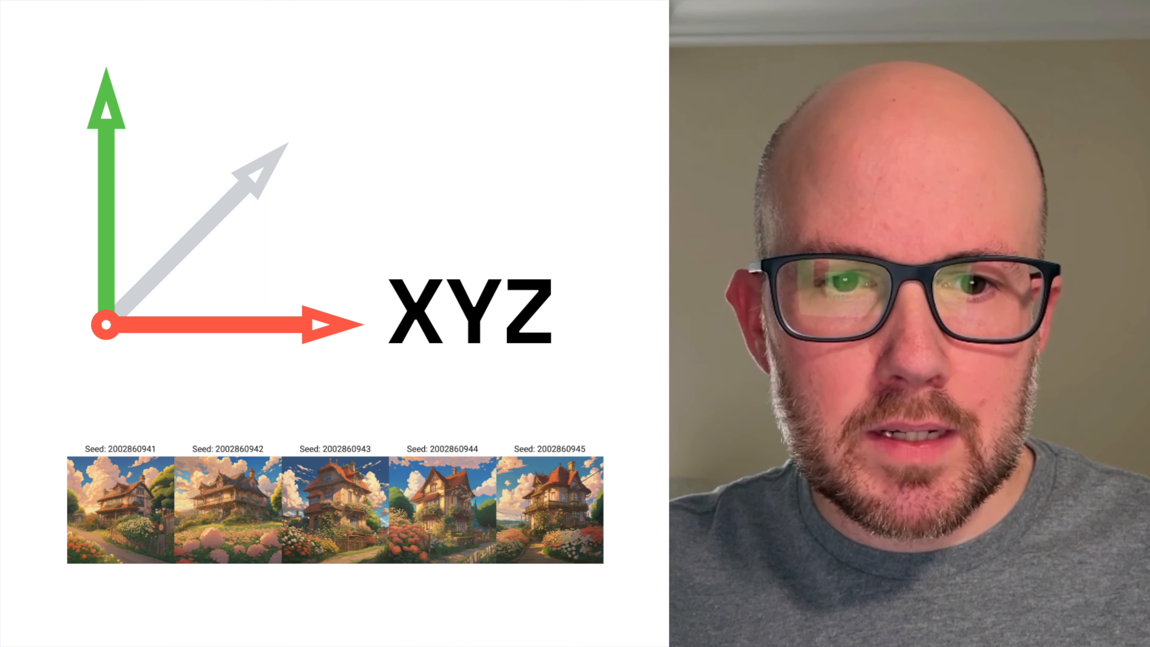